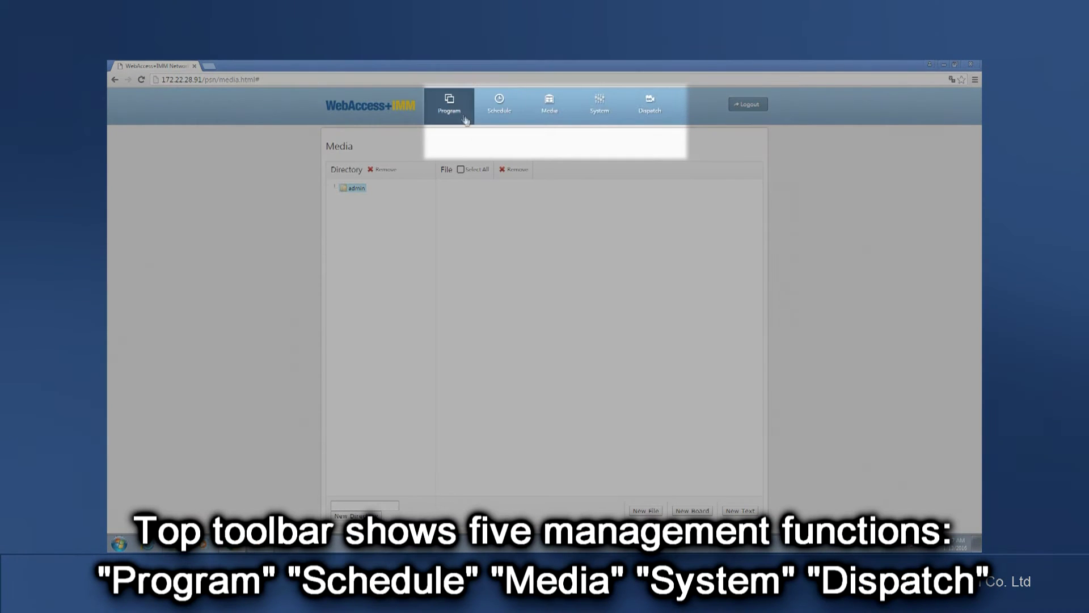
# Return to the media library and create a TutorialVideo folder under admin.
pyautogui.moveTo(497, 116)
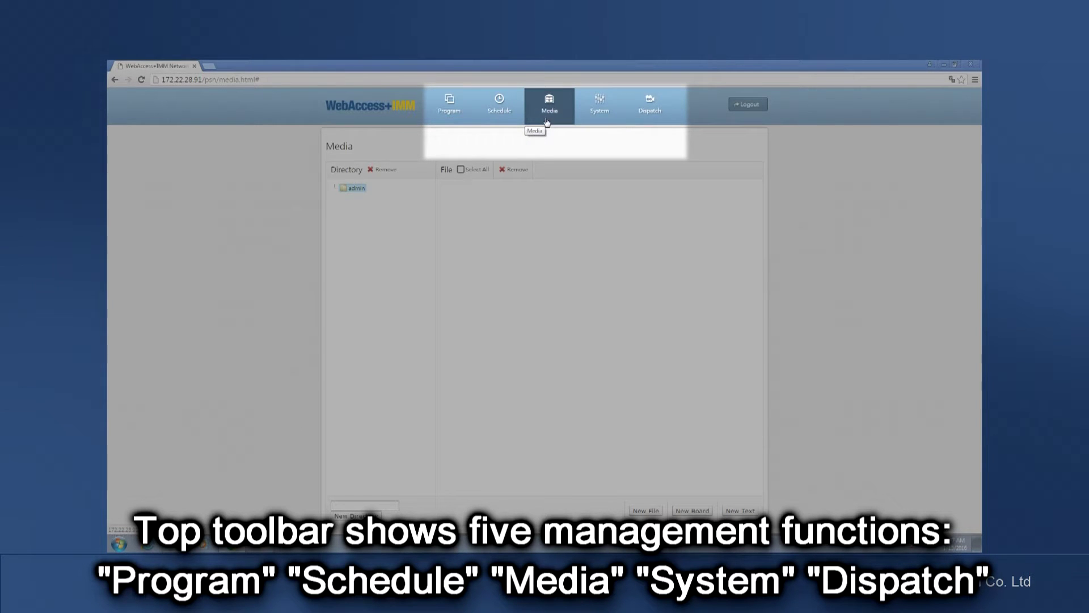
pyautogui.moveTo(652, 116)
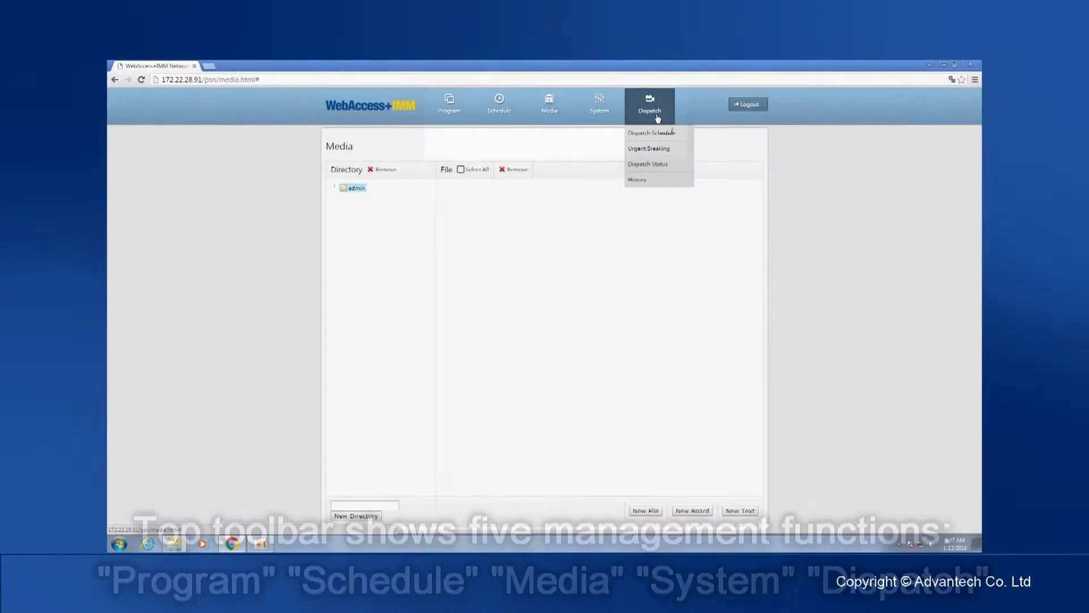
pyautogui.click(540, 115)
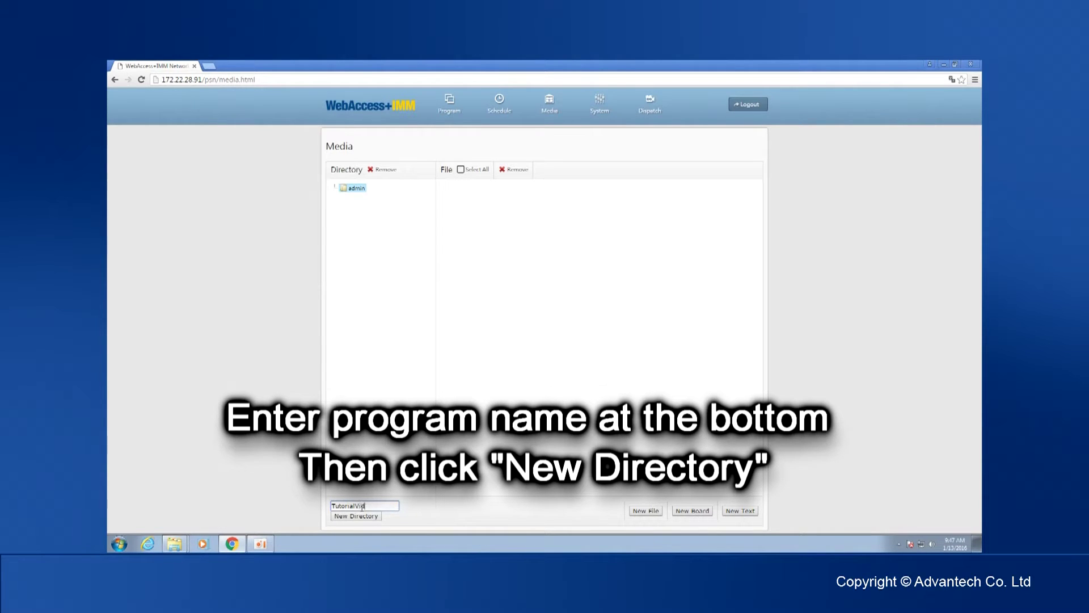
pyautogui.click(361, 515)
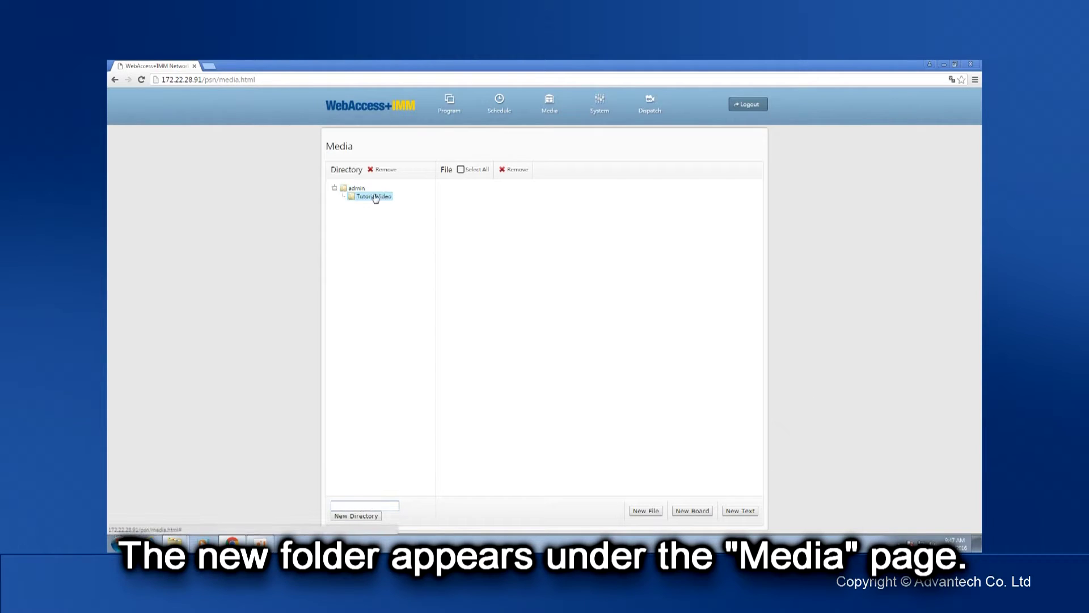
# Upload every file in the Media folder, Background.jpg through the Shopping Ad images and video, to TutorialVideo.
pyautogui.click(642, 510)
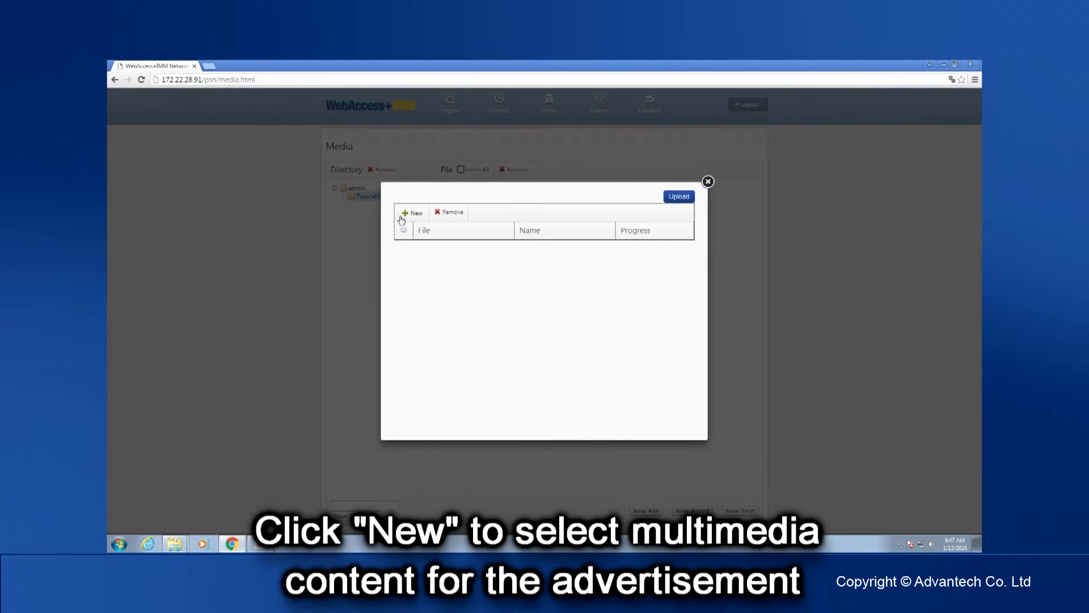
pyautogui.click(405, 214)
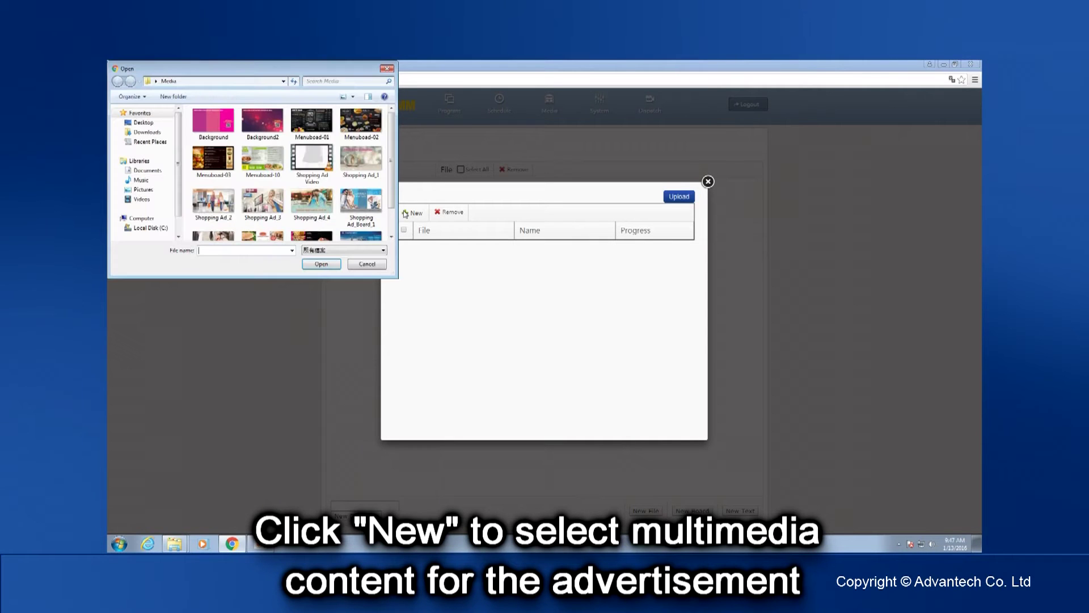
pyautogui.click(216, 127)
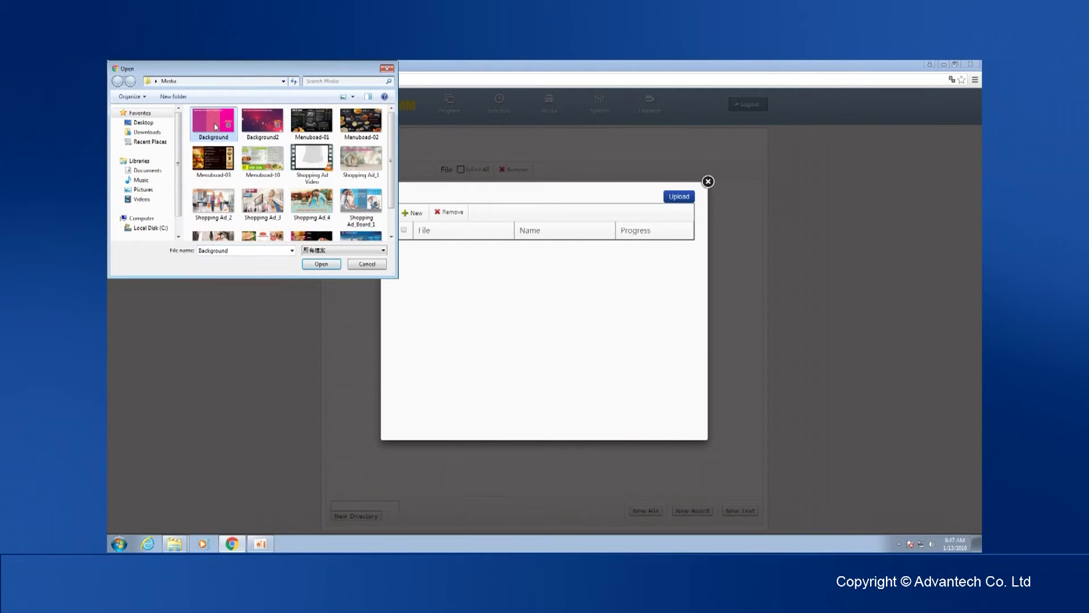
pyautogui.hotkey('ctrl', 'a')
pyautogui.click(325, 265)
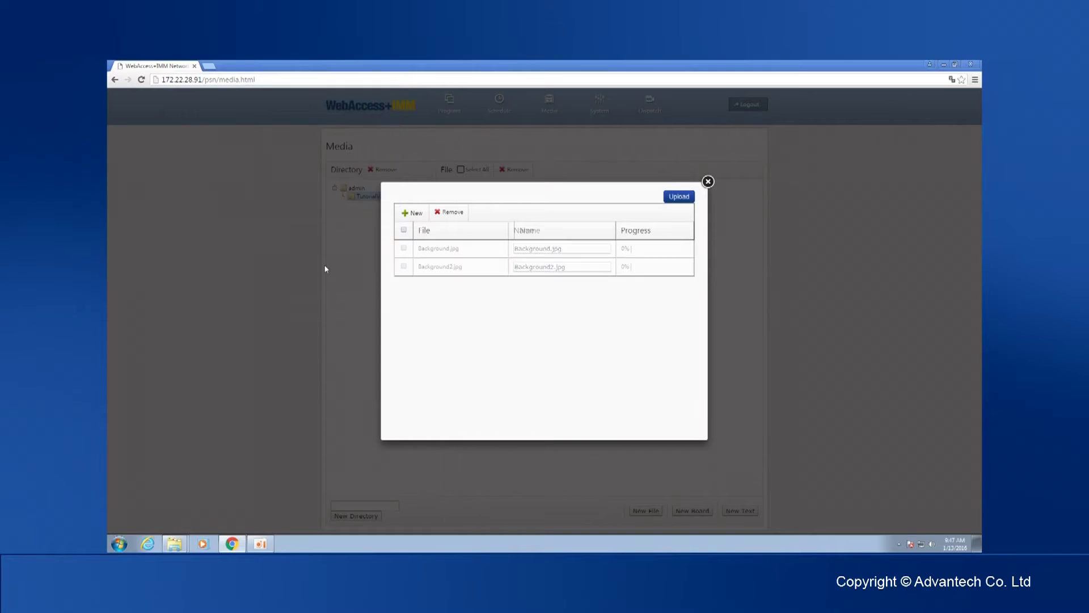
pyautogui.click(674, 199)
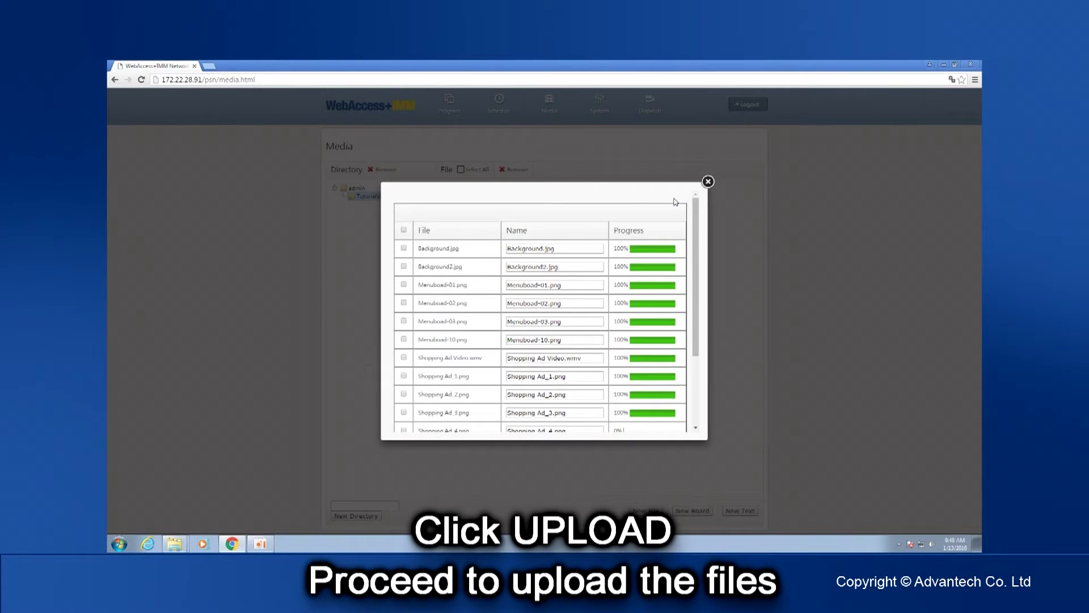
pyautogui.click(707, 182)
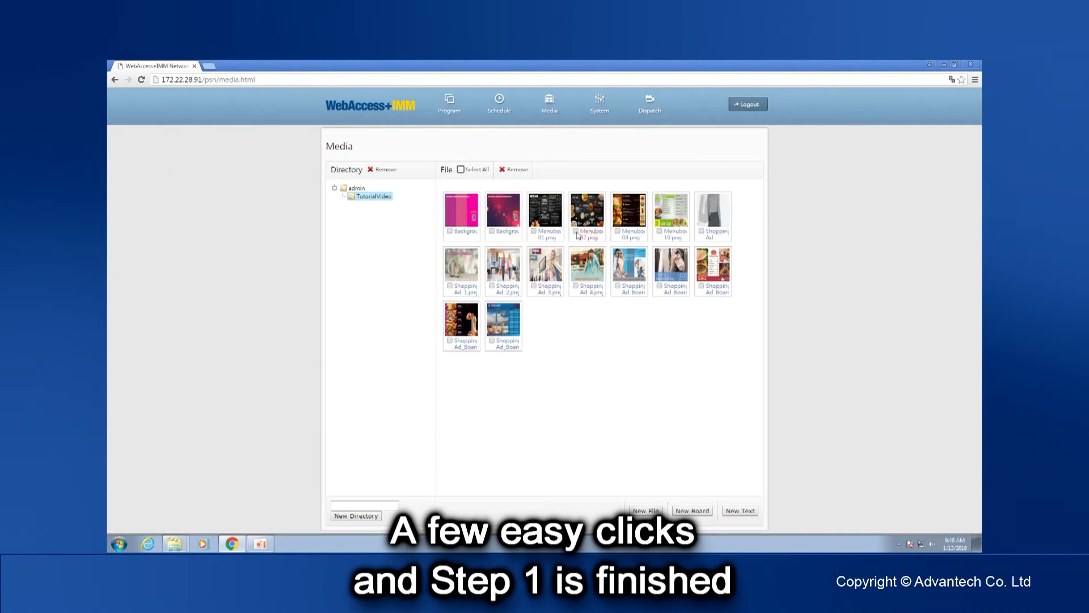
pyautogui.moveTo(255, 548)
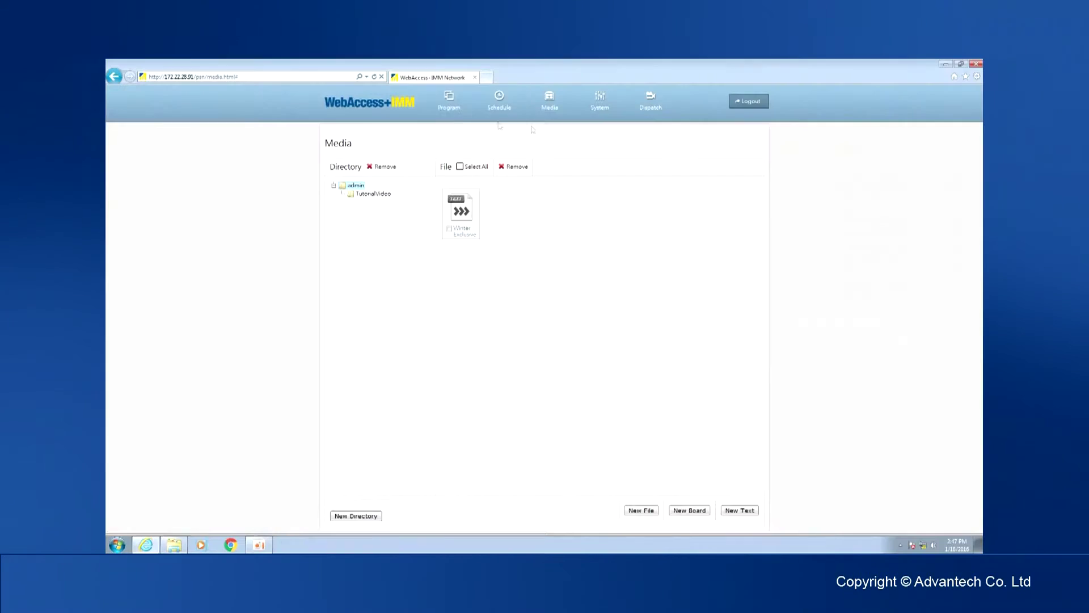
# Start a new program on the Program list, name it Tutorial_WinterCampaign, and save it.
pyautogui.click(449, 102)
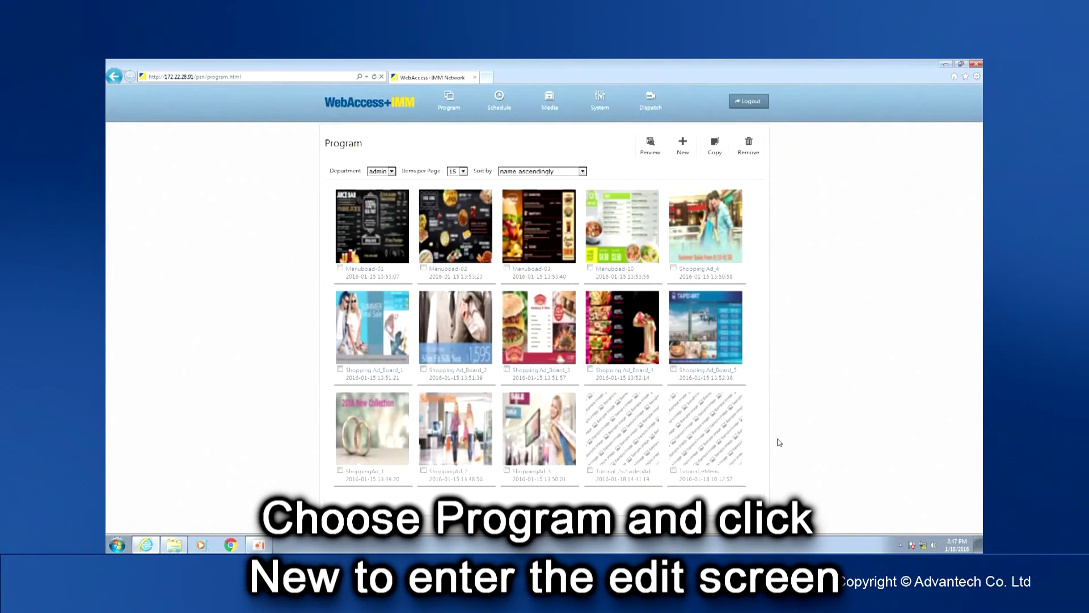
pyautogui.click(679, 149)
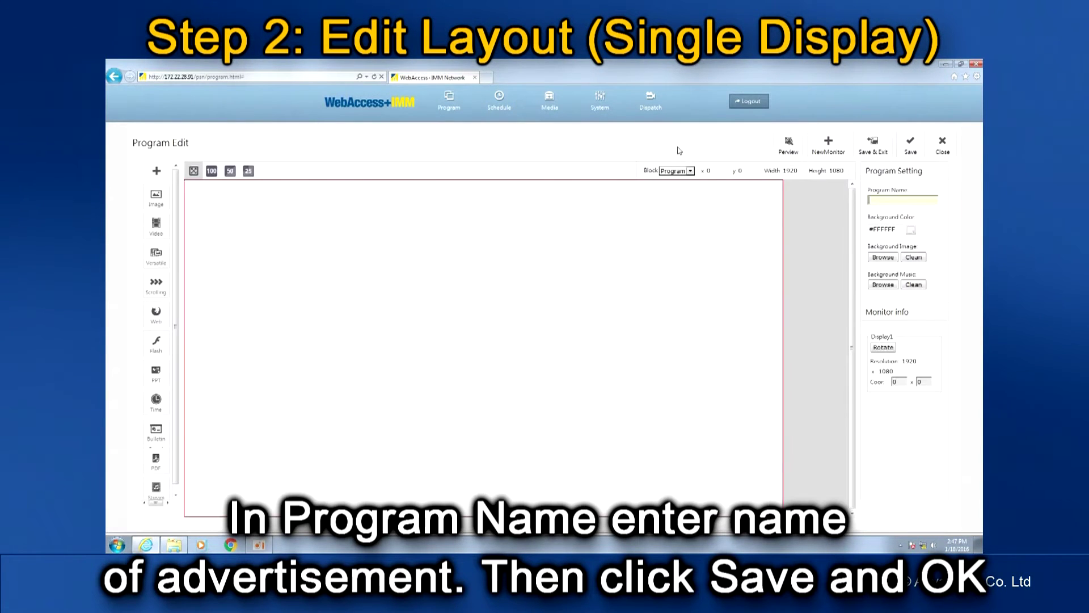
pyautogui.click(895, 202)
pyautogui.write('Tutorial_WinterCampaign')
pyautogui.click(910, 145)
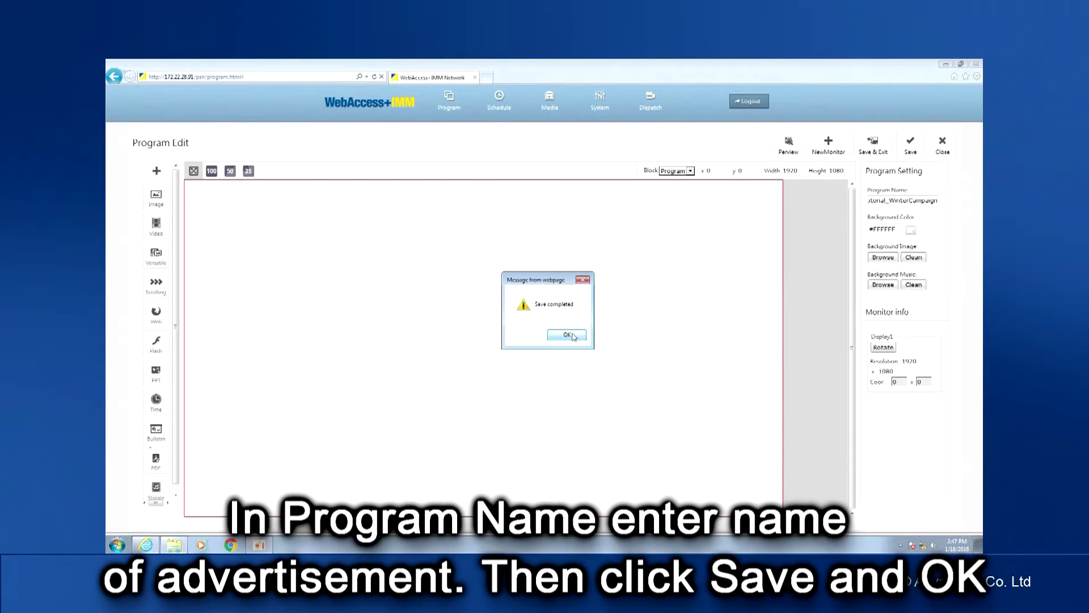
# Set Background.jpg from the TutorialVideo folder as the program's background image.
pyautogui.click(567, 335)
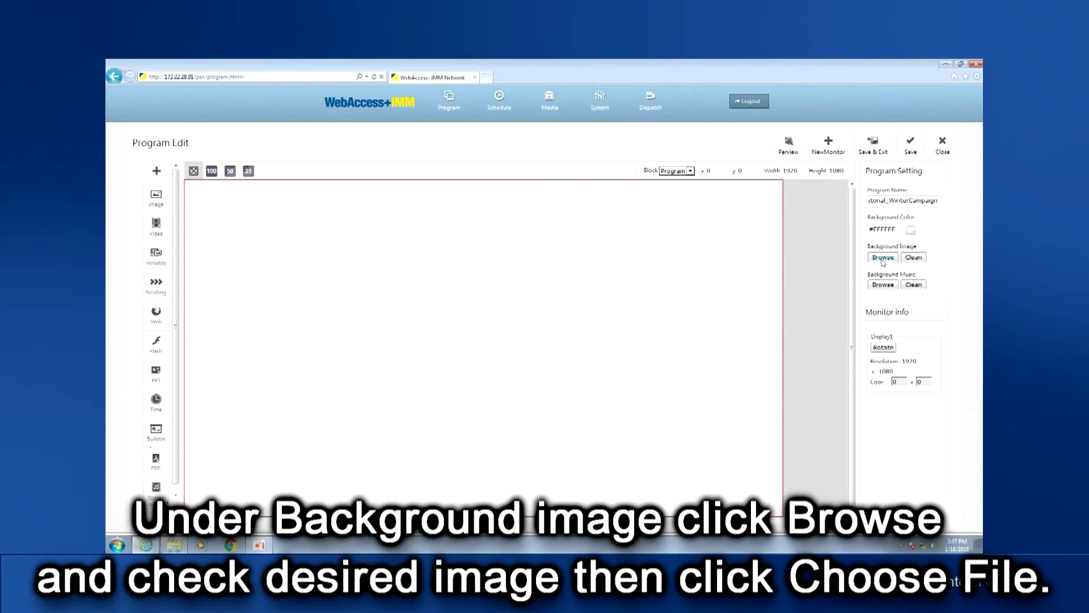
pyautogui.click(883, 259)
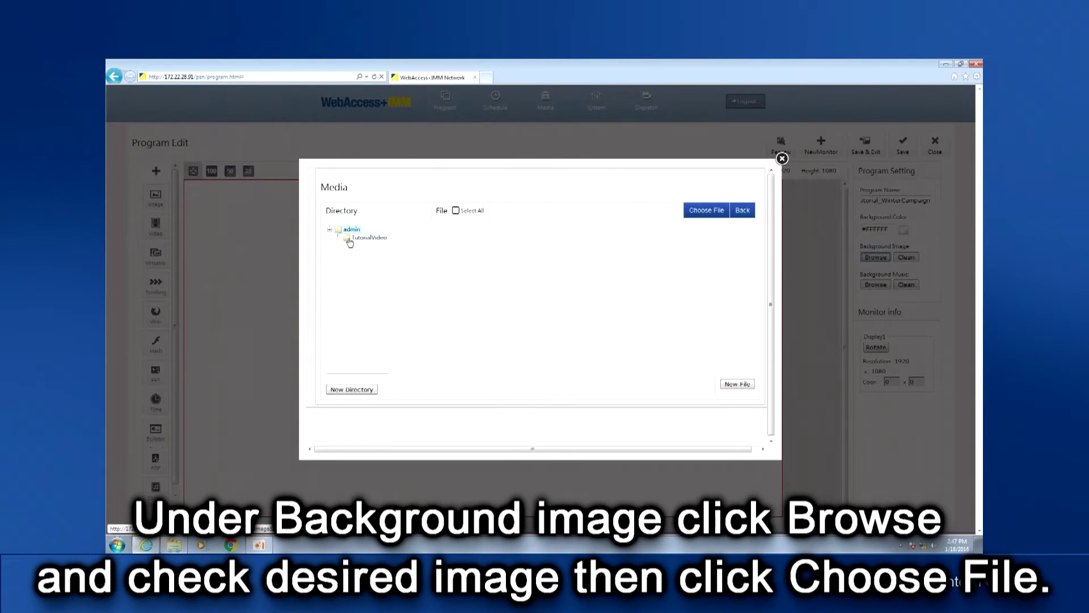
pyautogui.click(366, 238)
pyautogui.click(446, 273)
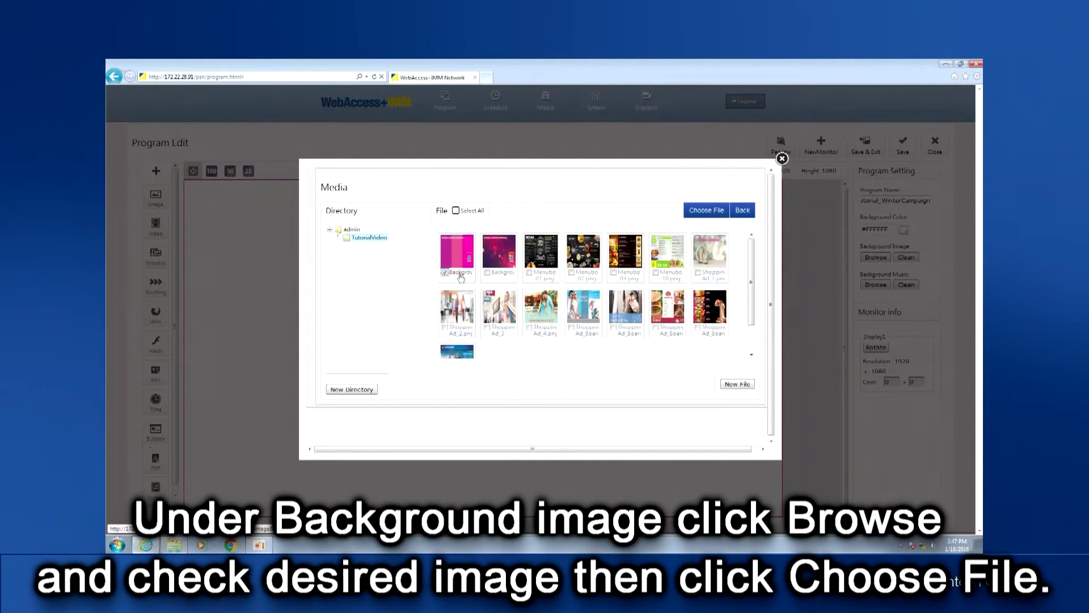
pyautogui.click(706, 211)
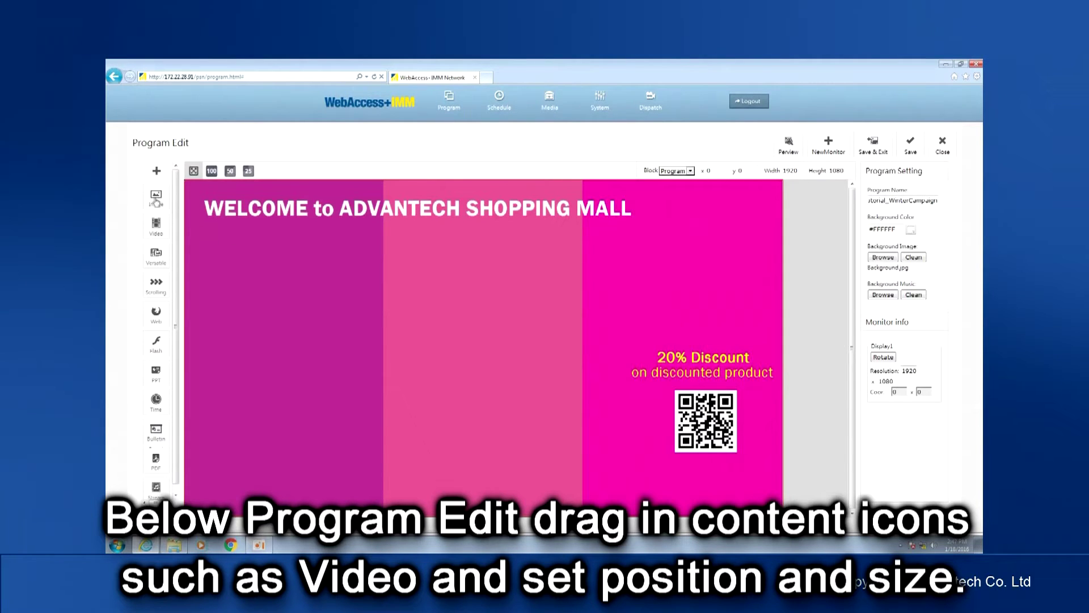
# Place a video block on the canvas and load Shopping Ad Video.wmv from TutorialVideo into its playlist.
pyautogui.moveTo(151, 227); pyautogui.dragTo(620, 466)
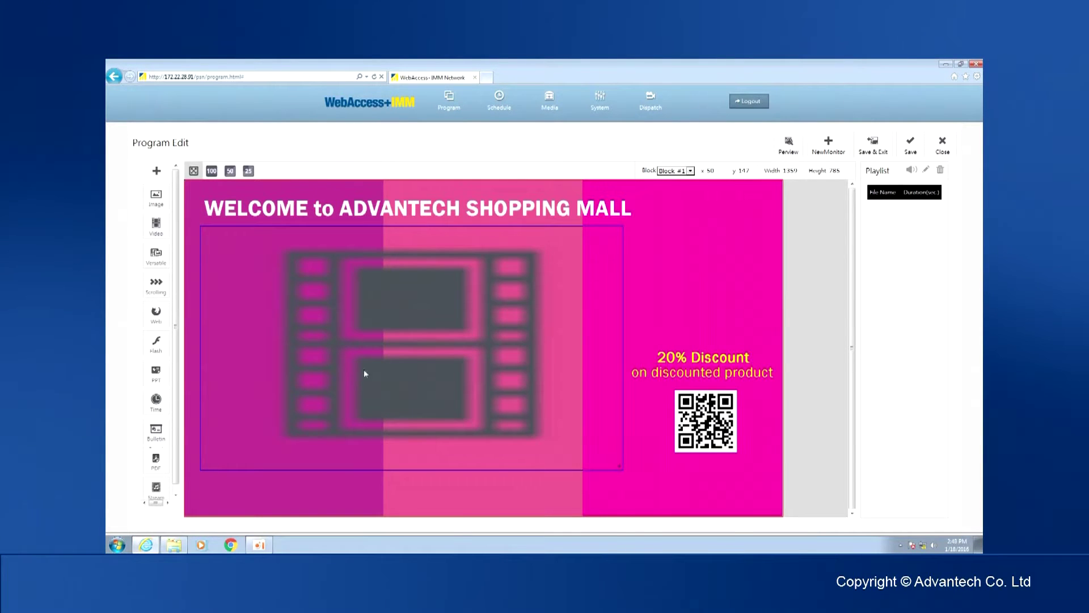
pyautogui.doubleClick(391, 309)
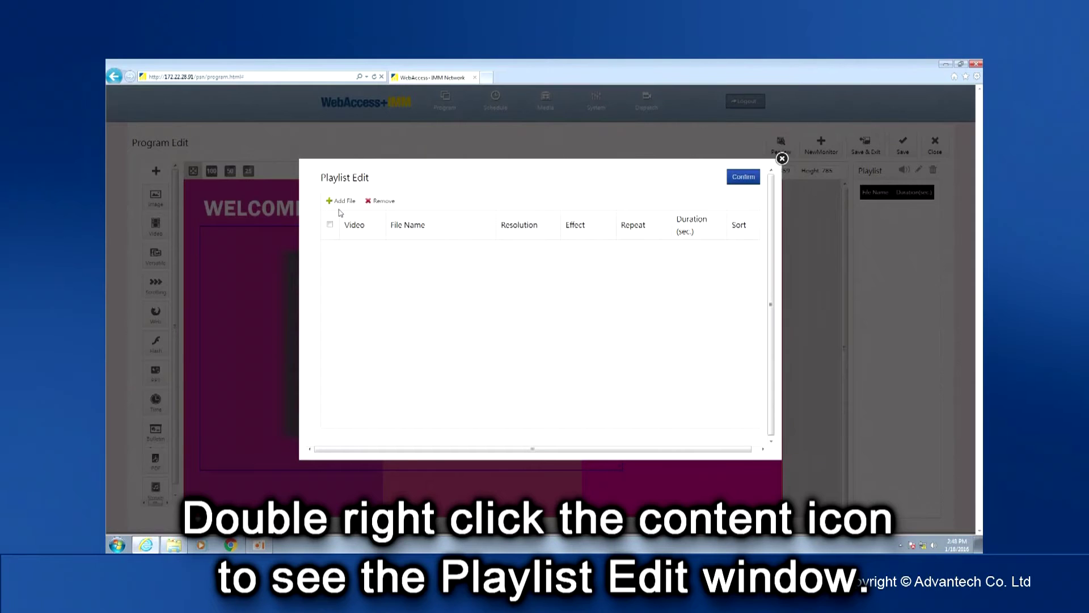
pyautogui.click(342, 201)
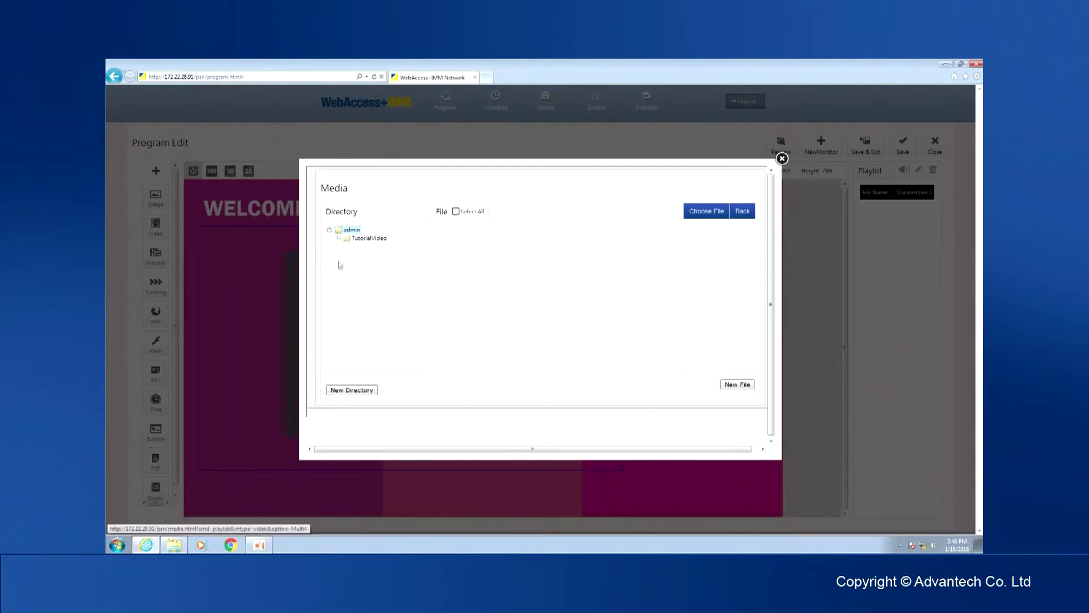
pyautogui.click(370, 239)
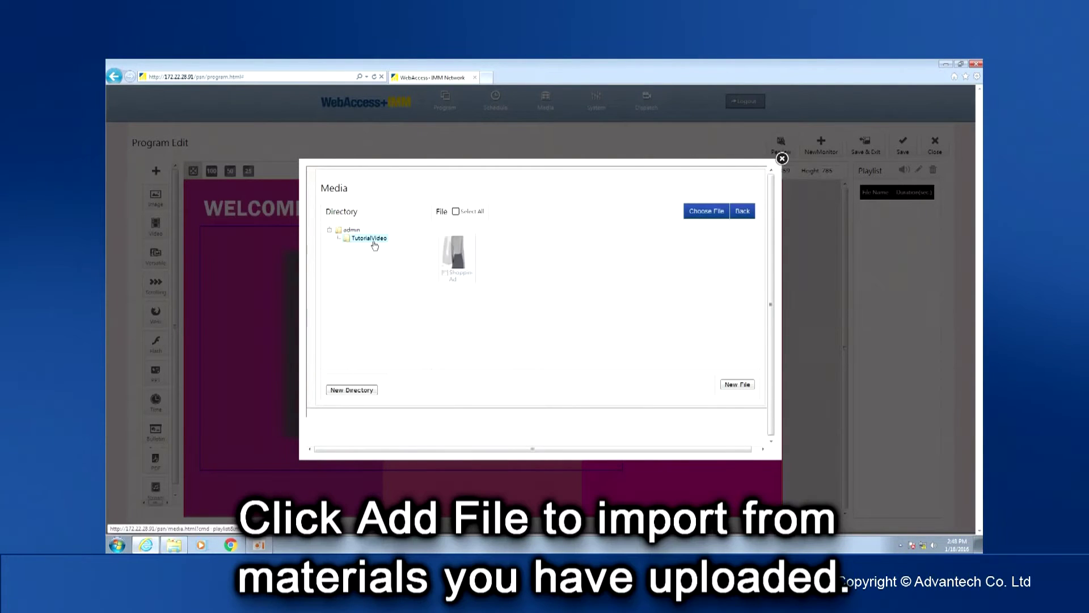
pyautogui.click(445, 274)
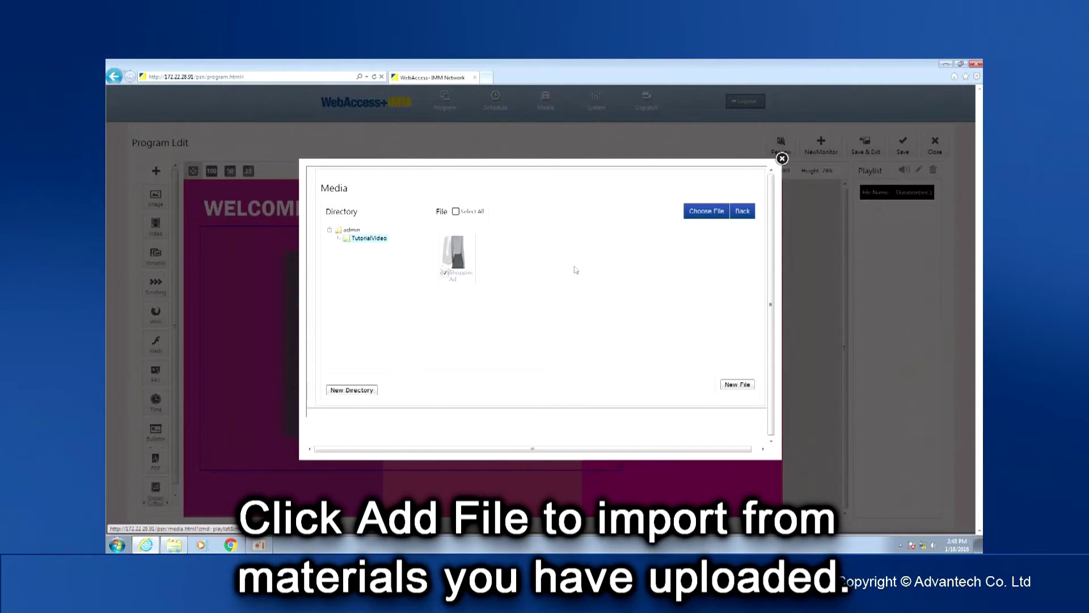
pyautogui.click(703, 217)
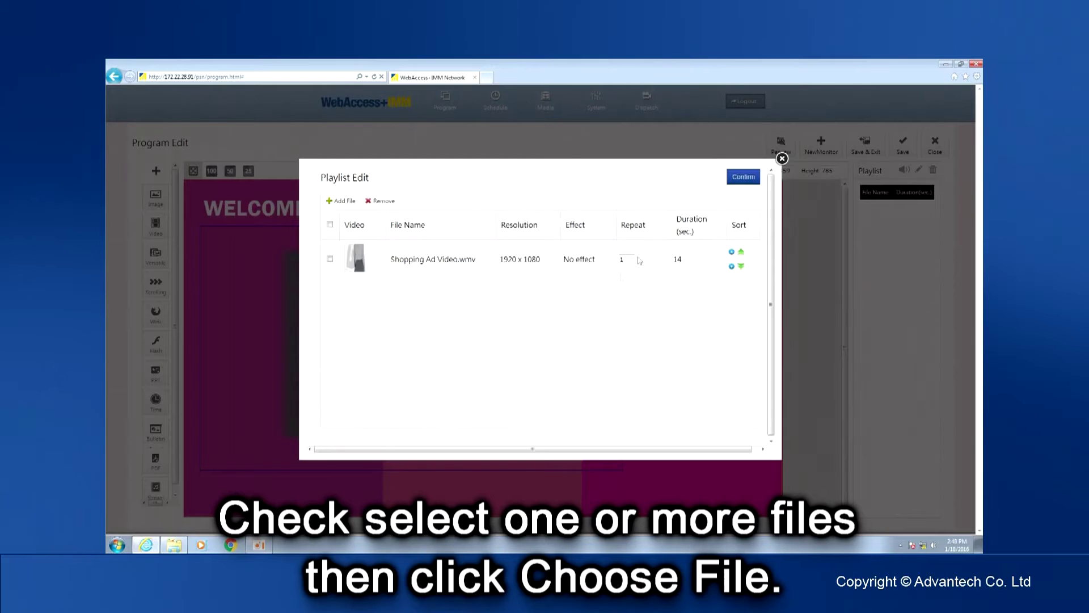
pyautogui.click(330, 259)
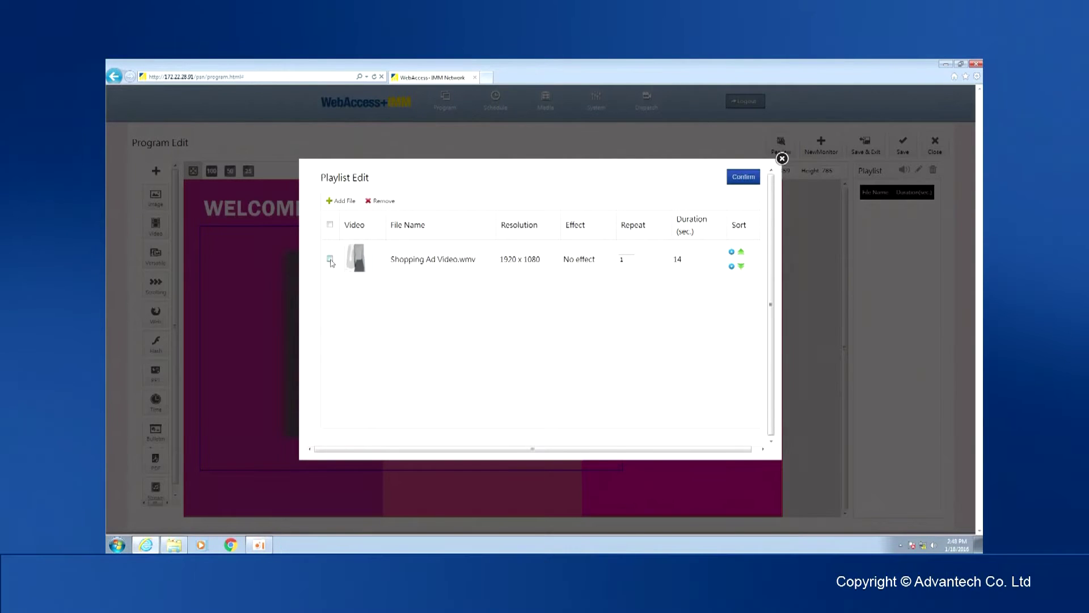
pyautogui.click(744, 177)
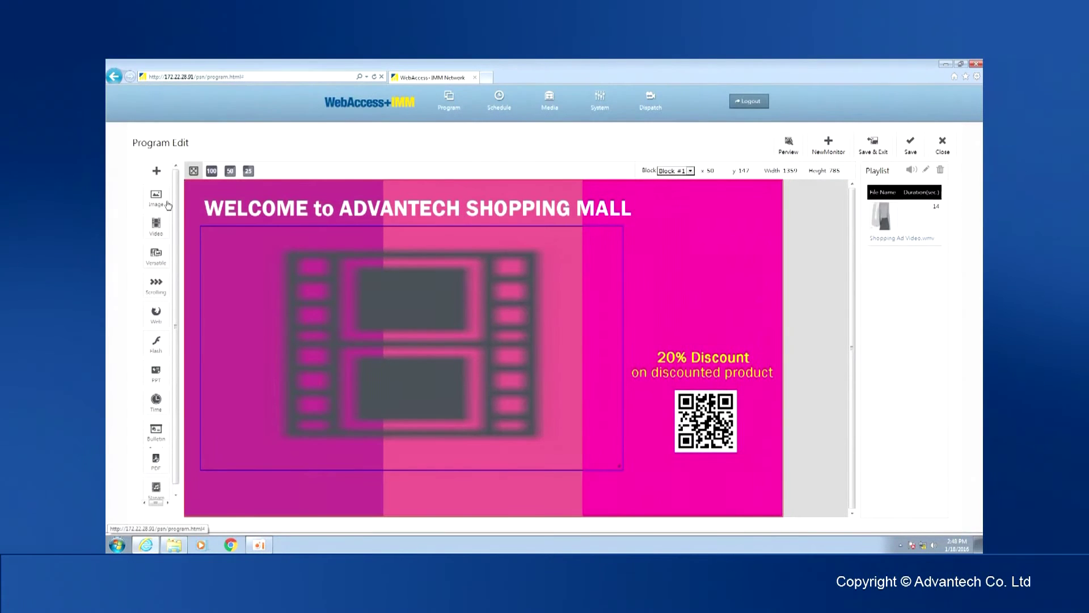
# Position the image block beside the video and fill its playlist with Shopping Ad images 1-3.
pyautogui.moveTo(202, 198)
pyautogui.mouseDown()
pyautogui.moveTo(653, 259)
pyautogui.moveTo(647, 247)
pyautogui.moveTo(770, 343)
pyautogui.mouseUp()
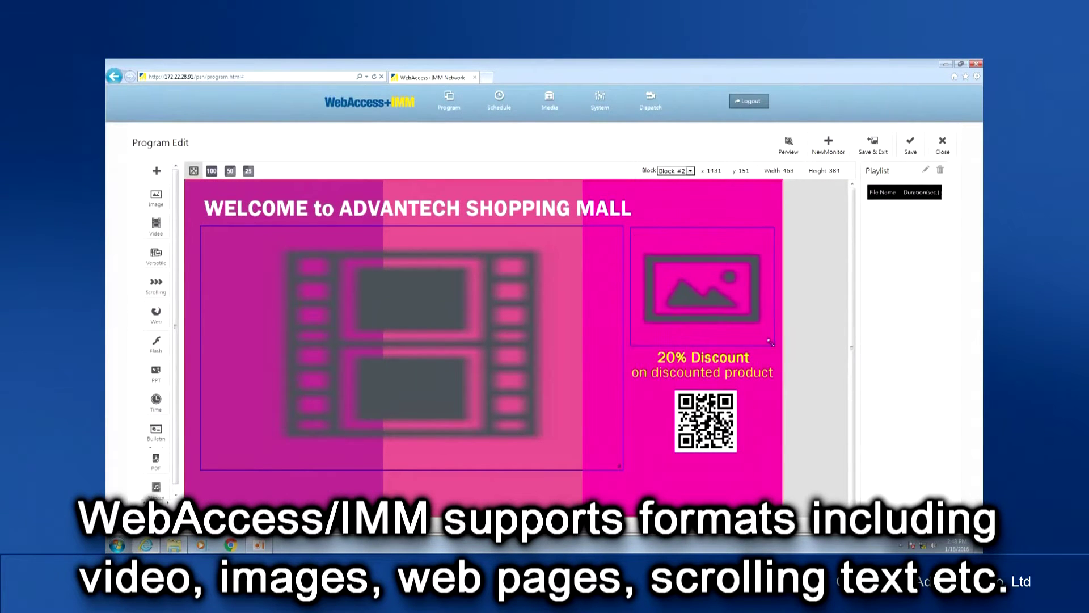
pyautogui.doubleClick(715, 301)
pyautogui.click(336, 202)
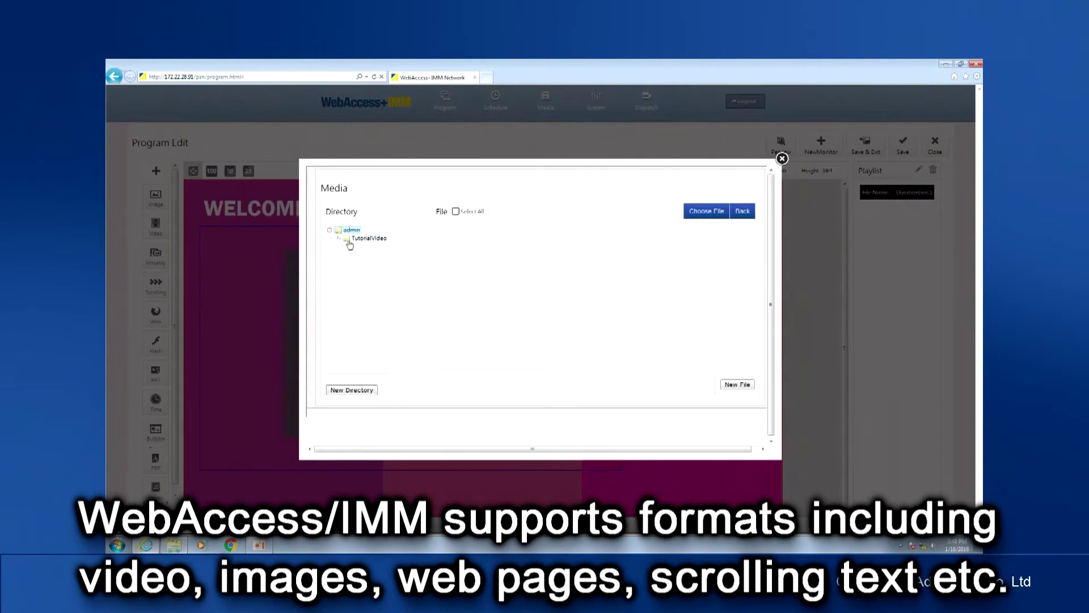
pyautogui.click(349, 240)
pyautogui.click(698, 273)
pyautogui.click(457, 329)
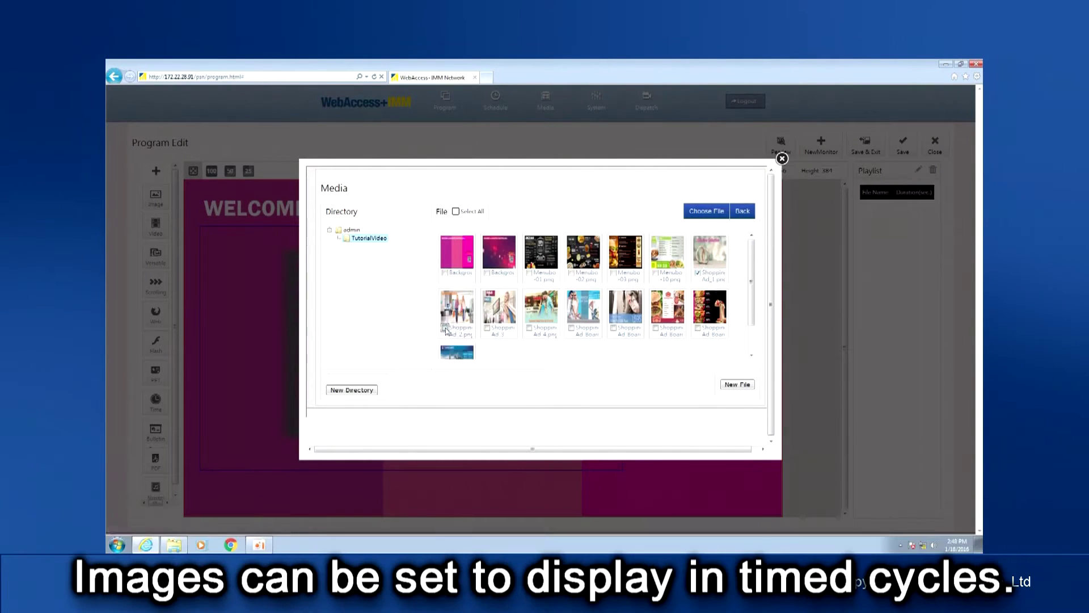
pyautogui.click(499, 329)
pyautogui.click(706, 210)
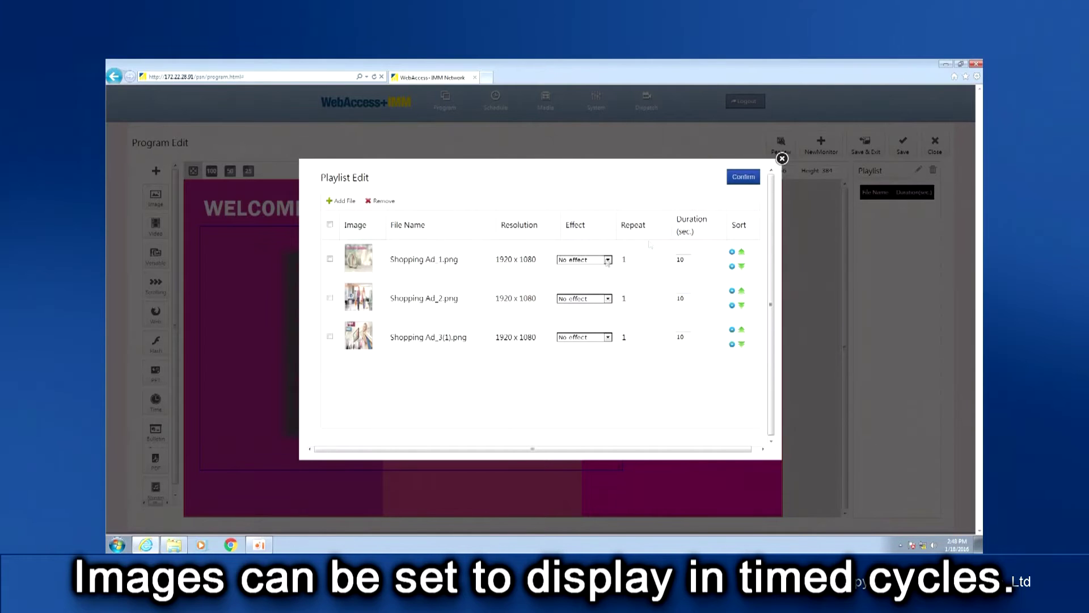
pyautogui.click(330, 259)
pyautogui.click(330, 297)
pyautogui.click(330, 336)
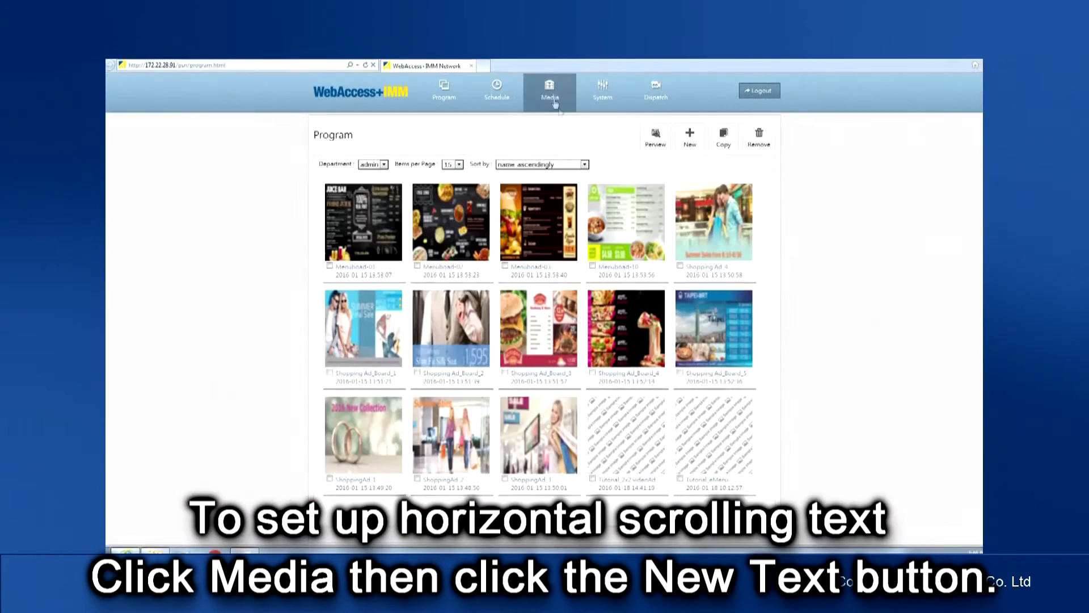
# Create a scrolling text titled 'Winter Exclusive Offer!' with content adding 'Get 20% OFF from Dec. 2nd - Dec. 25th!'.
pyautogui.click(549, 91)
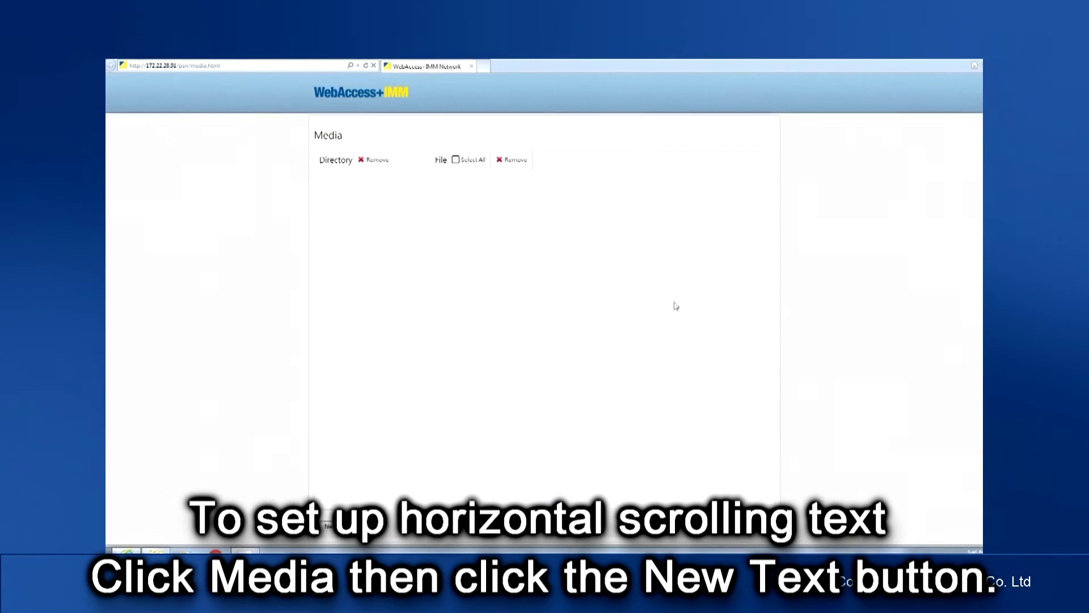
pyautogui.click(340, 526)
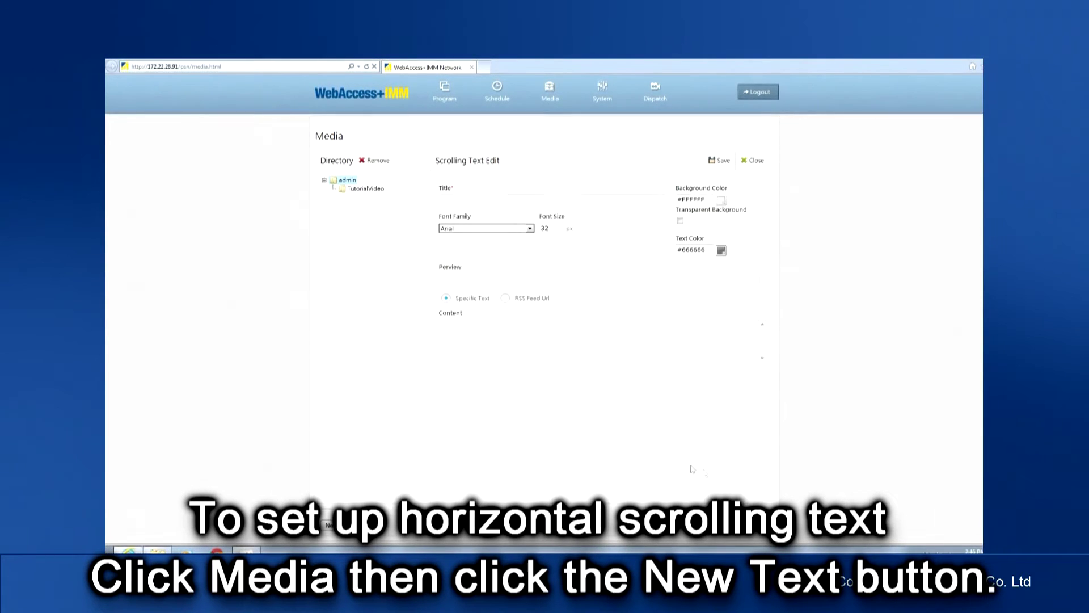
pyautogui.click(456, 349)
pyautogui.click(487, 197)
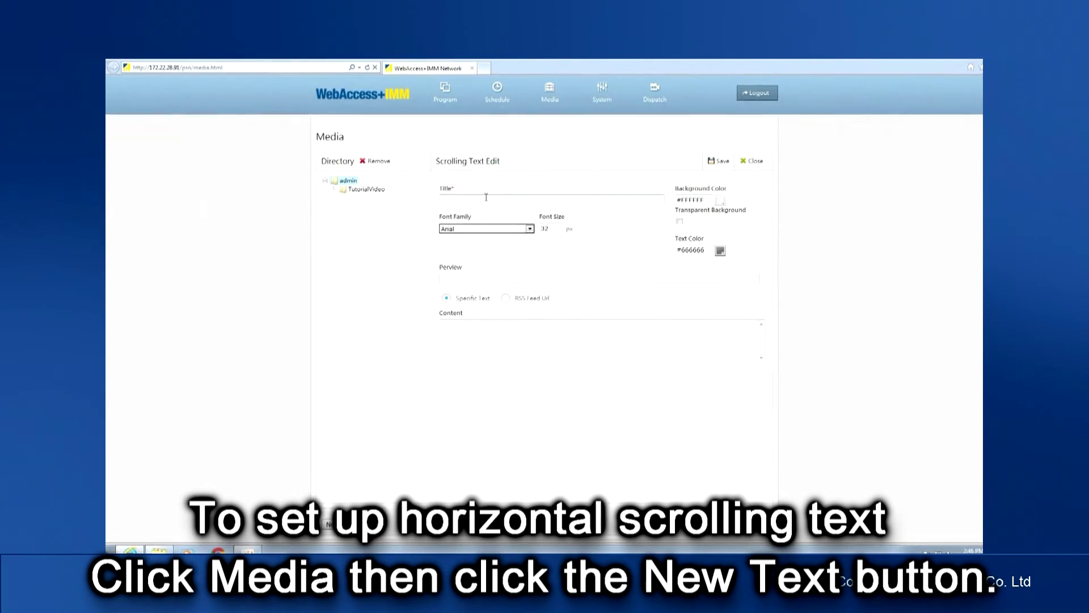
pyautogui.write('Winter')
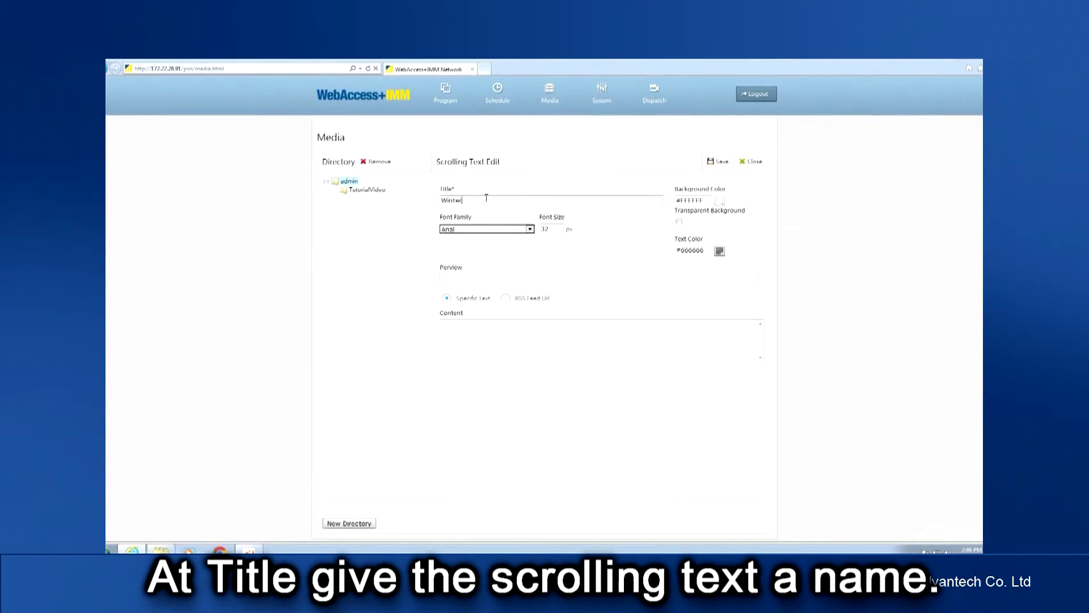
pyautogui.write(' Exclusive Of')
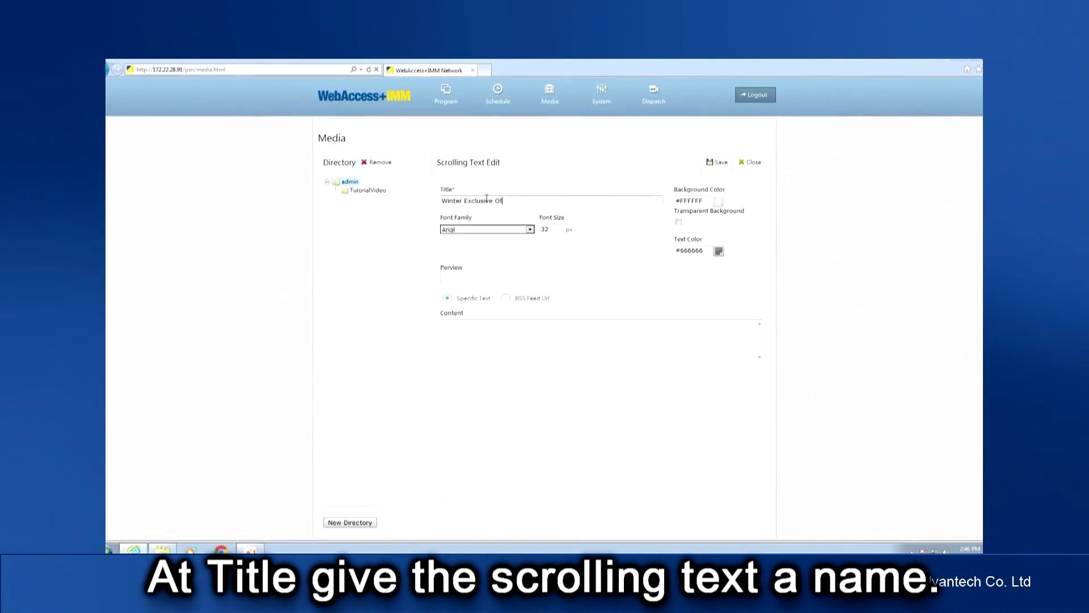
pyautogui.write('fer!')
pyautogui.tripleClick(487, 198)
pyautogui.hotkey('ctrl', 'c')
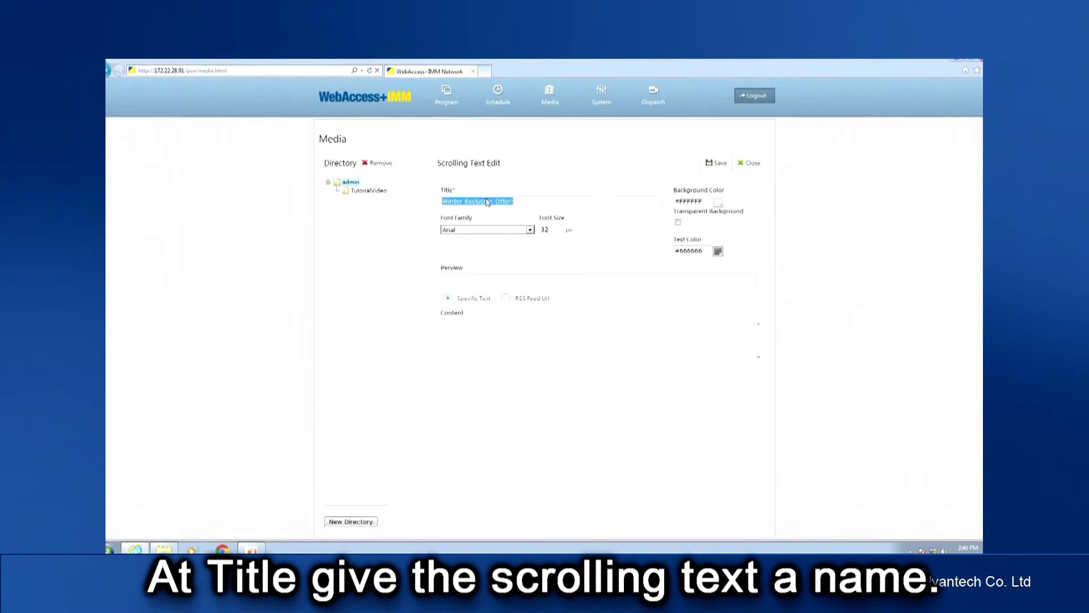
pyautogui.click(463, 325)
pyautogui.hotkey('ctrl', 'v')
pyautogui.write('Get 20% OFF from D')
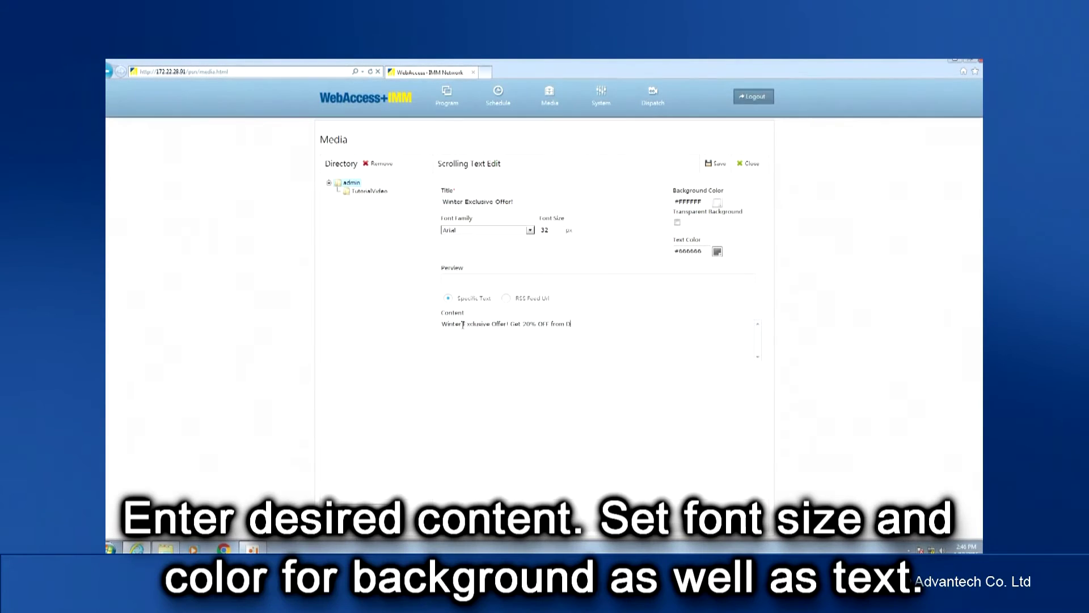
pyautogui.write('ec. 2nd - Dec. 25th!')
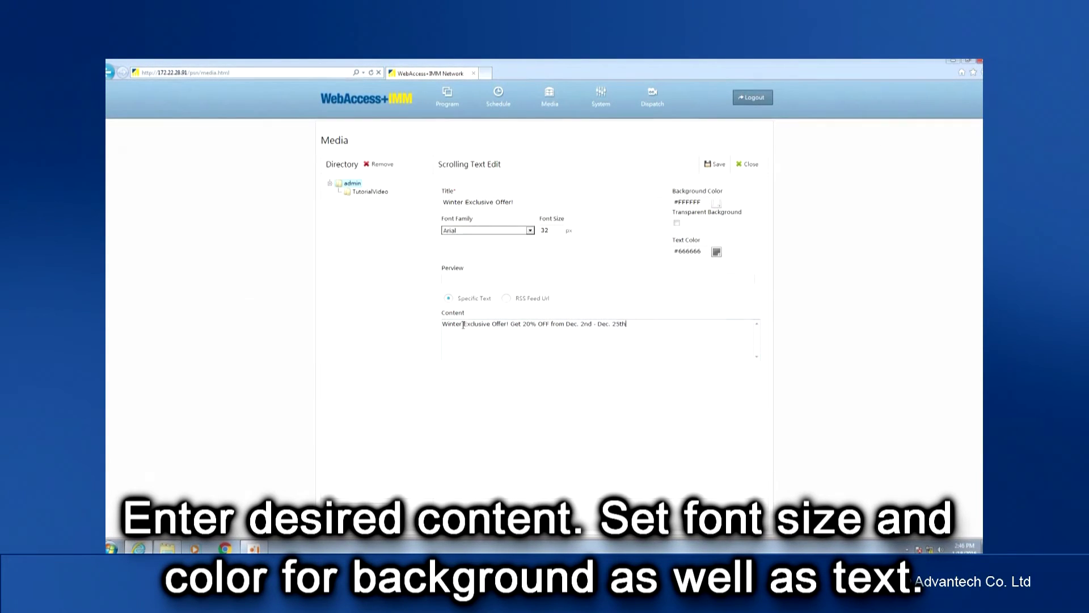
# Format the text in Arial Black size 40, white on a black background, and save it.
pyautogui.click(488, 230)
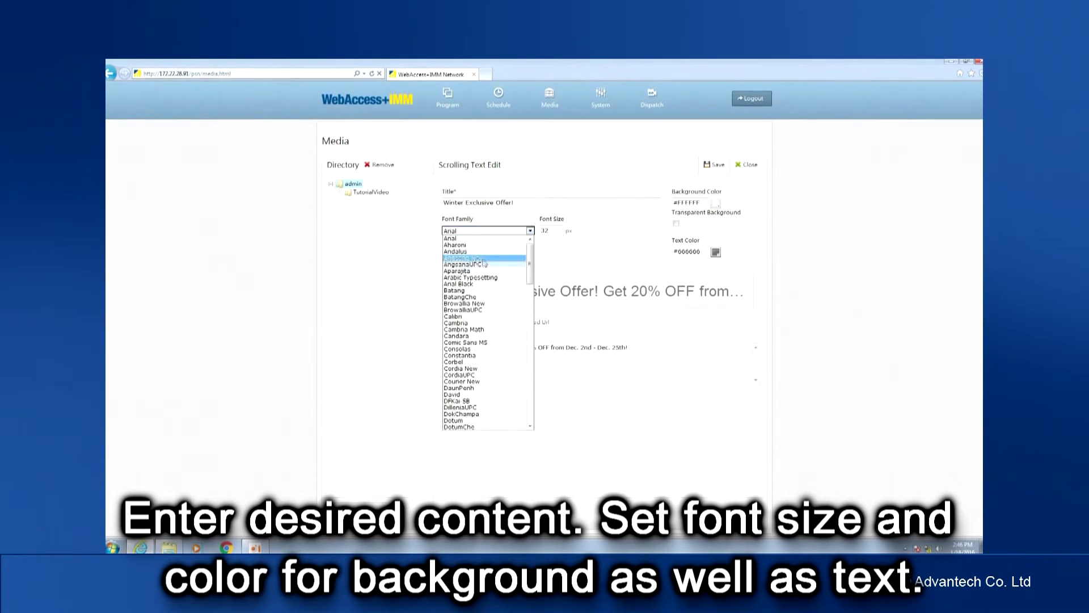
pyautogui.click(465, 246)
pyautogui.write('40')
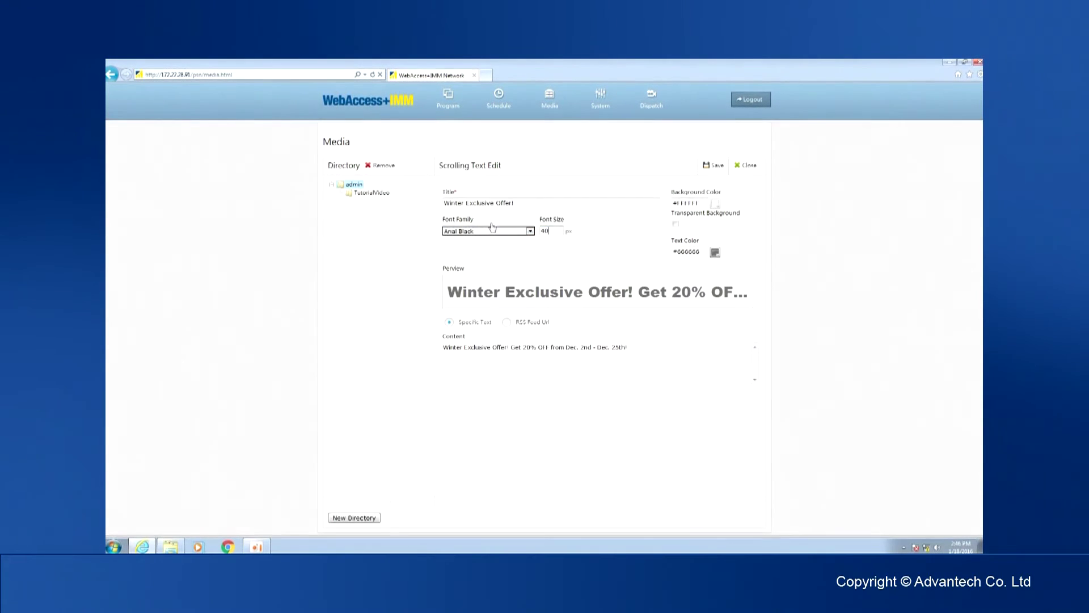
pyautogui.click(689, 203)
pyautogui.click(740, 277)
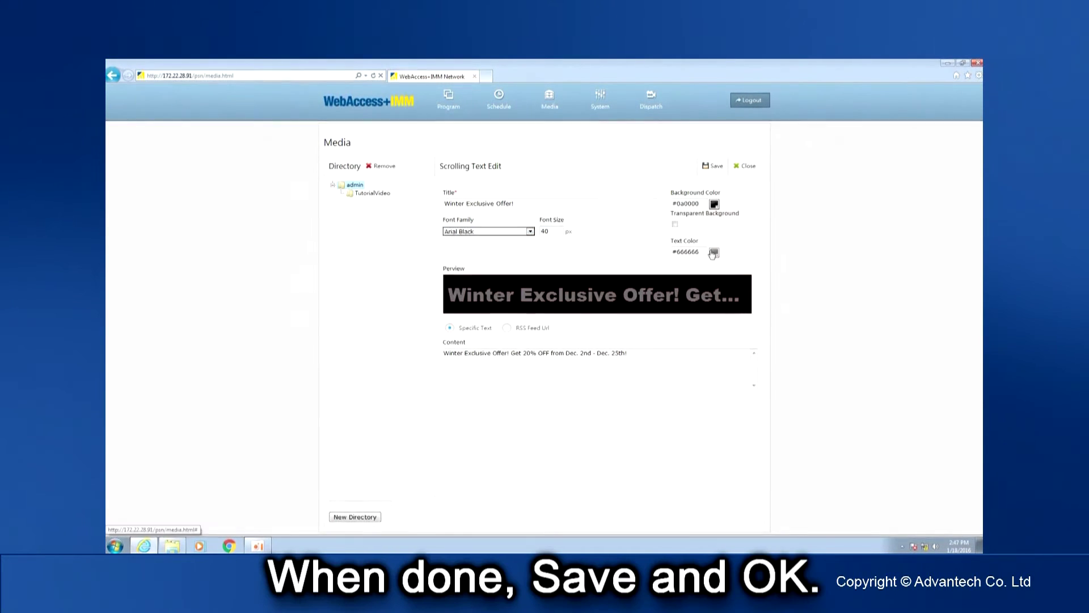
pyautogui.click(678, 253)
pyautogui.click(674, 261)
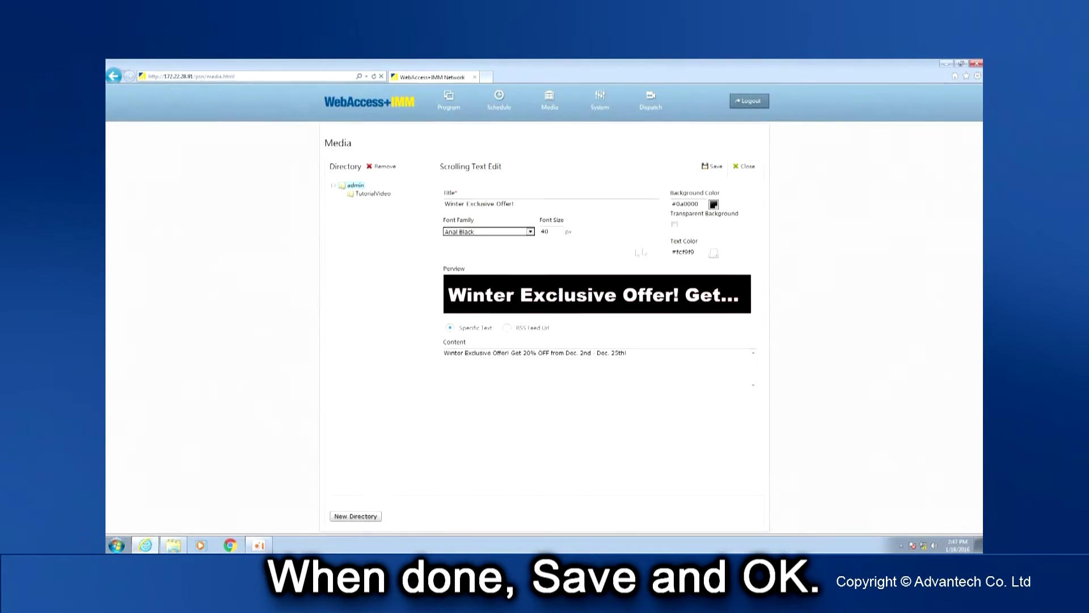
pyautogui.click(709, 170)
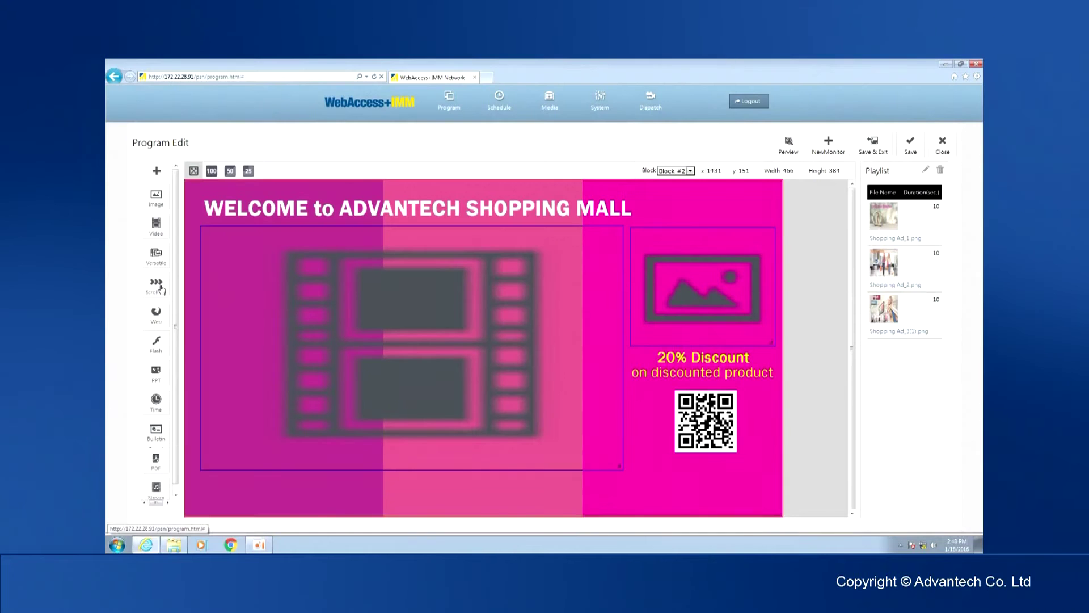
# Place a scrolling block at the layout's bottom and add Winter Exclusive Offer! to its playlist.
pyautogui.moveTo(161, 289); pyautogui.dragTo(174, 272)
pyautogui.moveTo(199, 196); pyautogui.dragTo(781, 518)
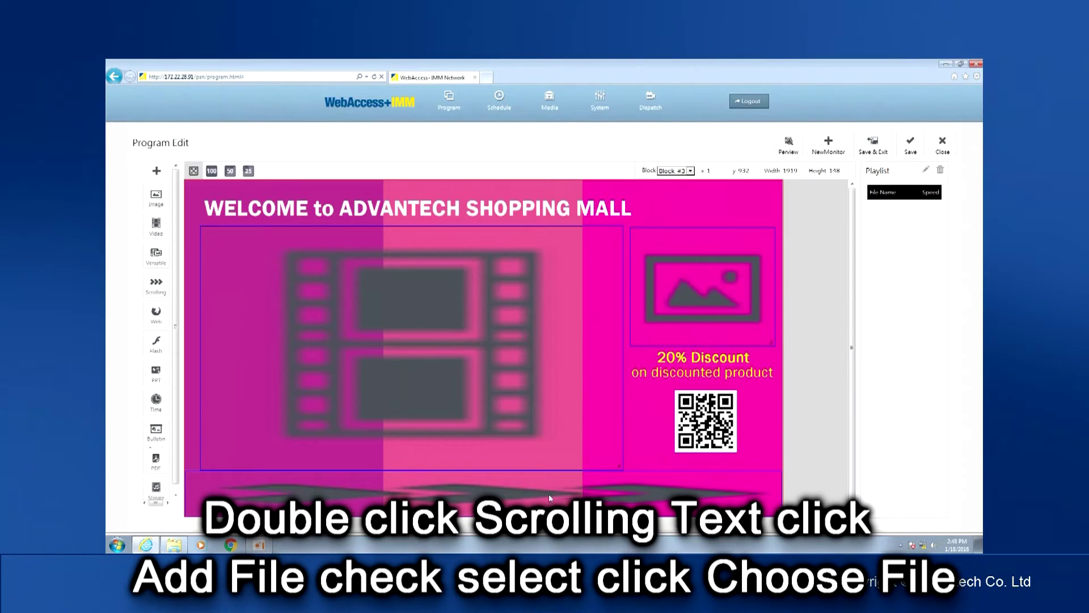
pyautogui.doubleClick(548, 492)
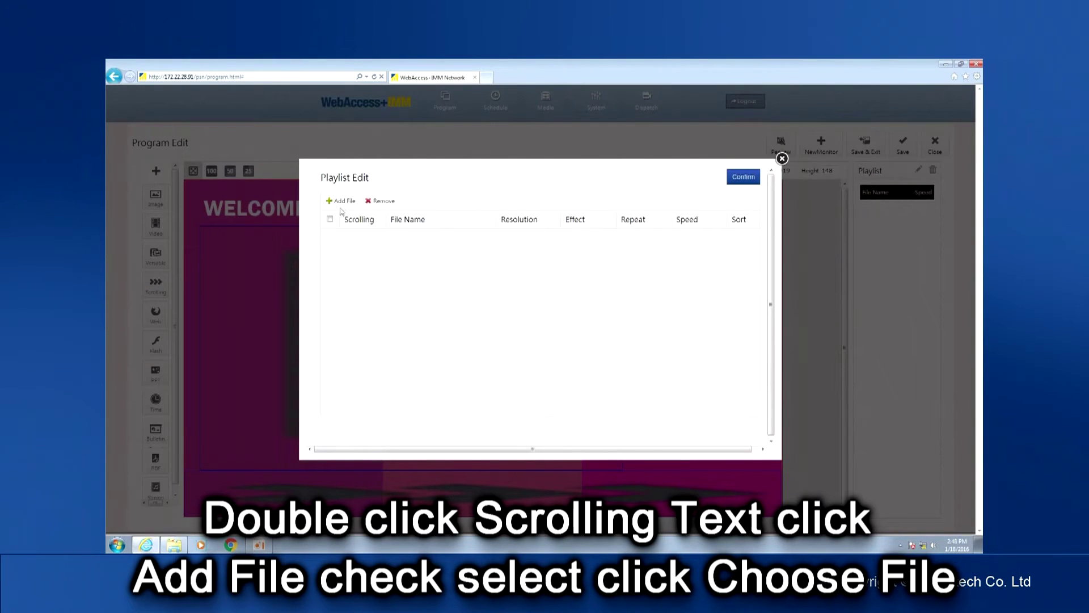
pyautogui.click(341, 202)
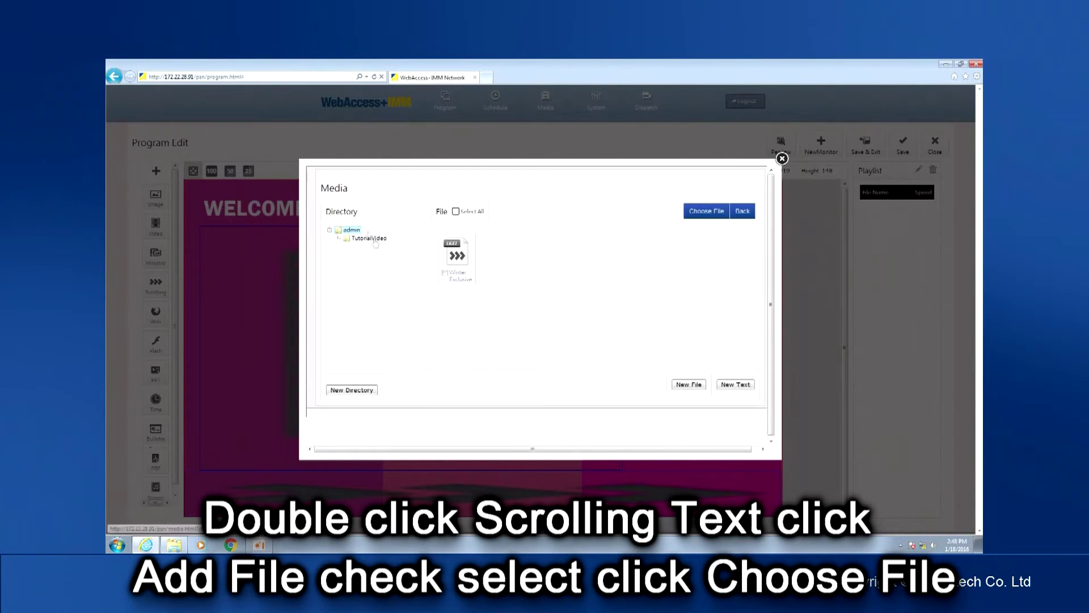
pyautogui.click(444, 273)
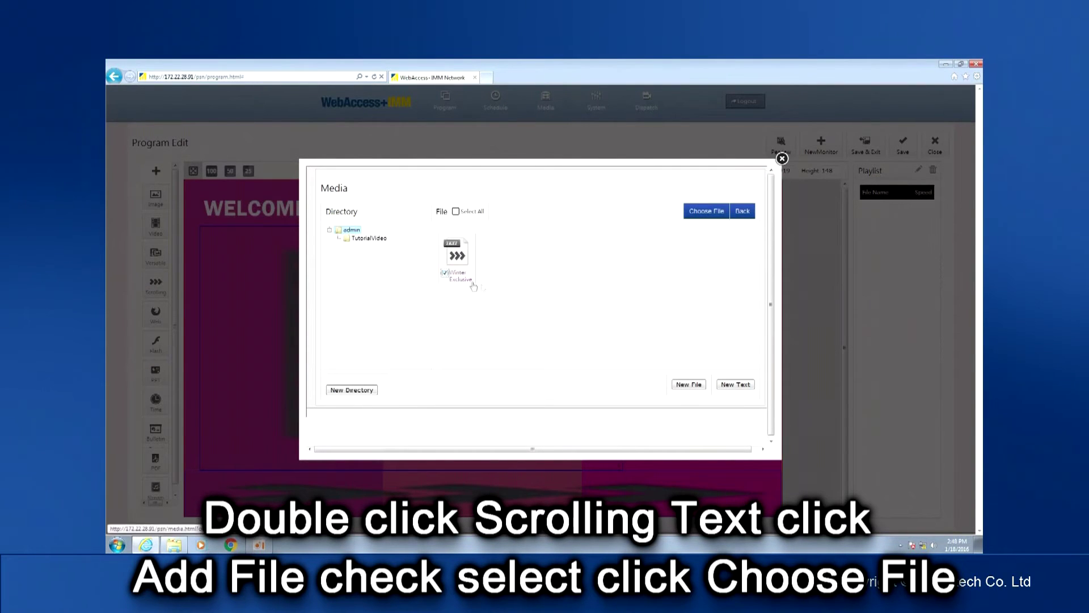
pyautogui.click(708, 212)
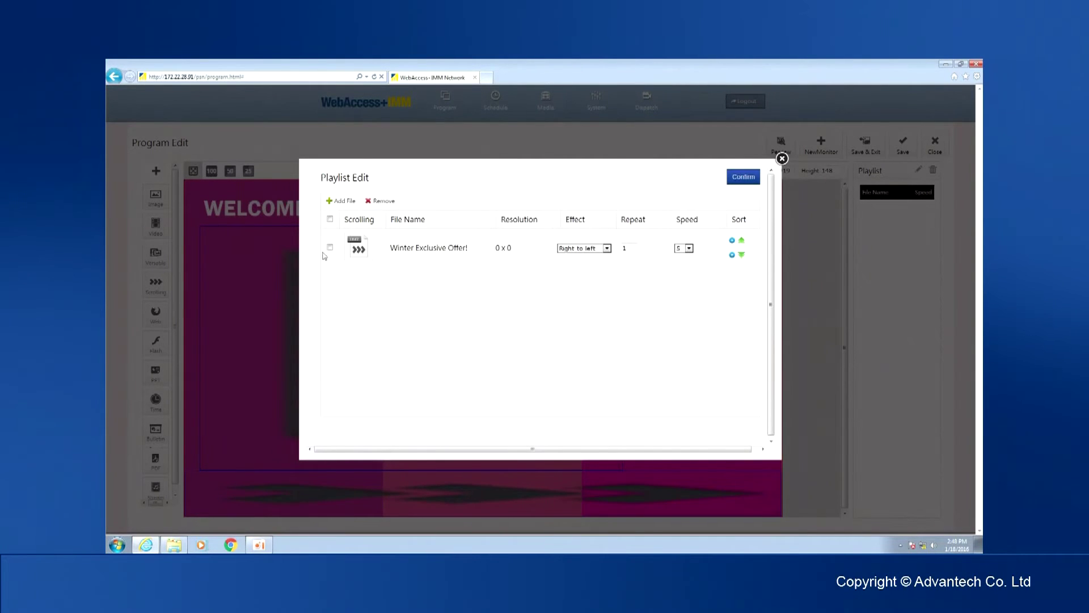
pyautogui.click(736, 177)
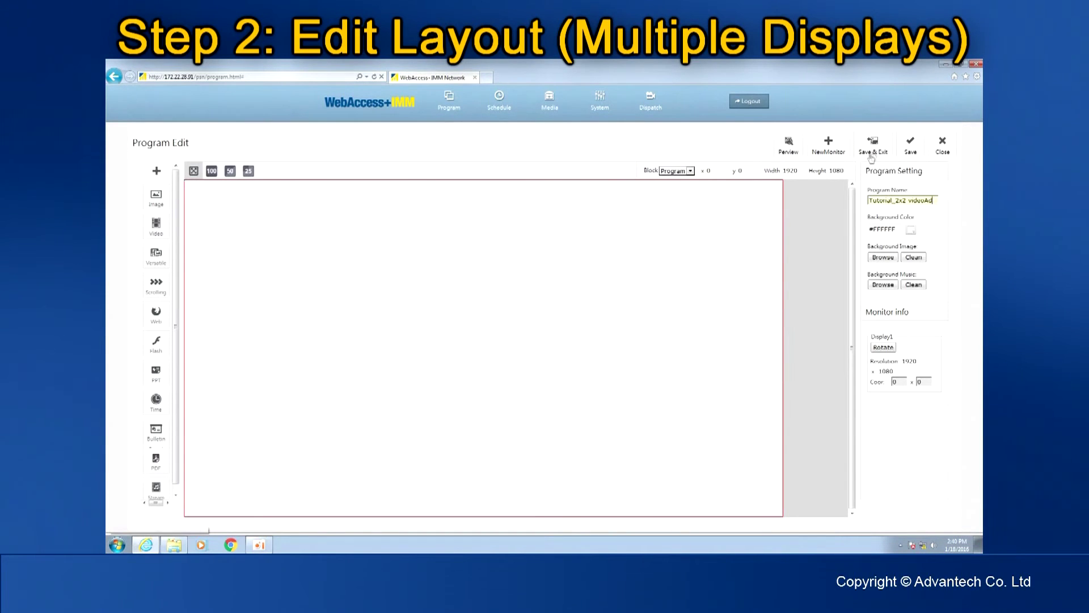
# Add three more 1920 x 1080 displays and drag Display3 and Display4 below Display1 and Display2.
pyautogui.click(836, 149)
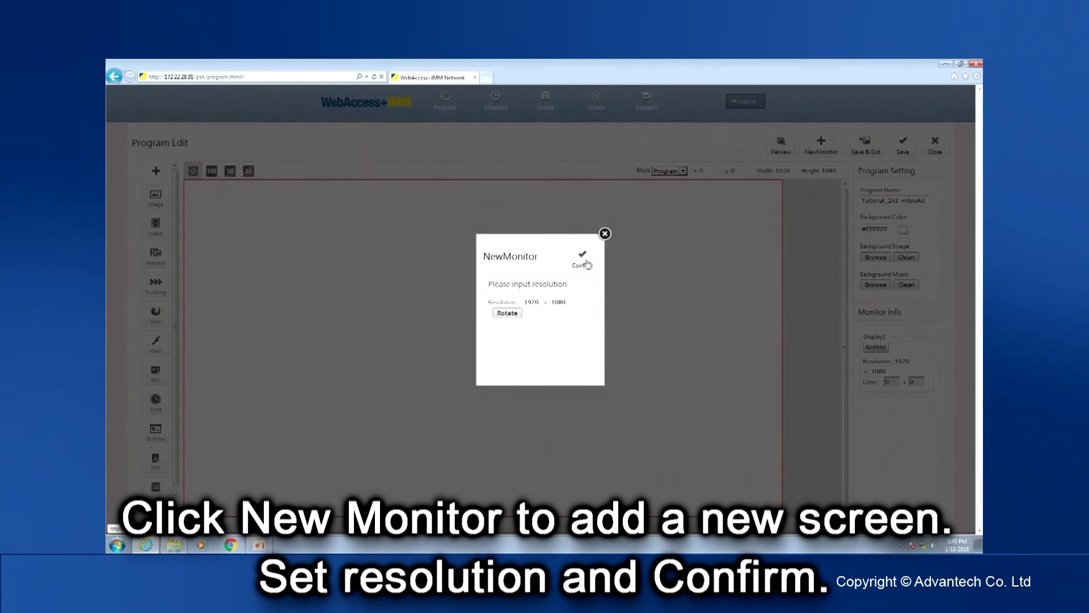
pyautogui.click(585, 261)
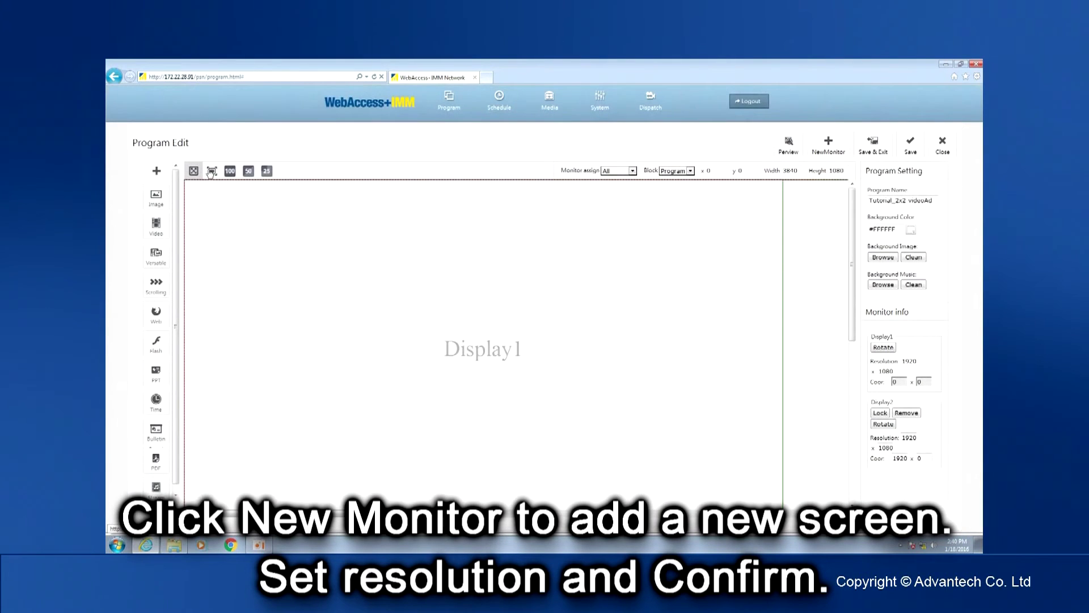
pyautogui.click(211, 171)
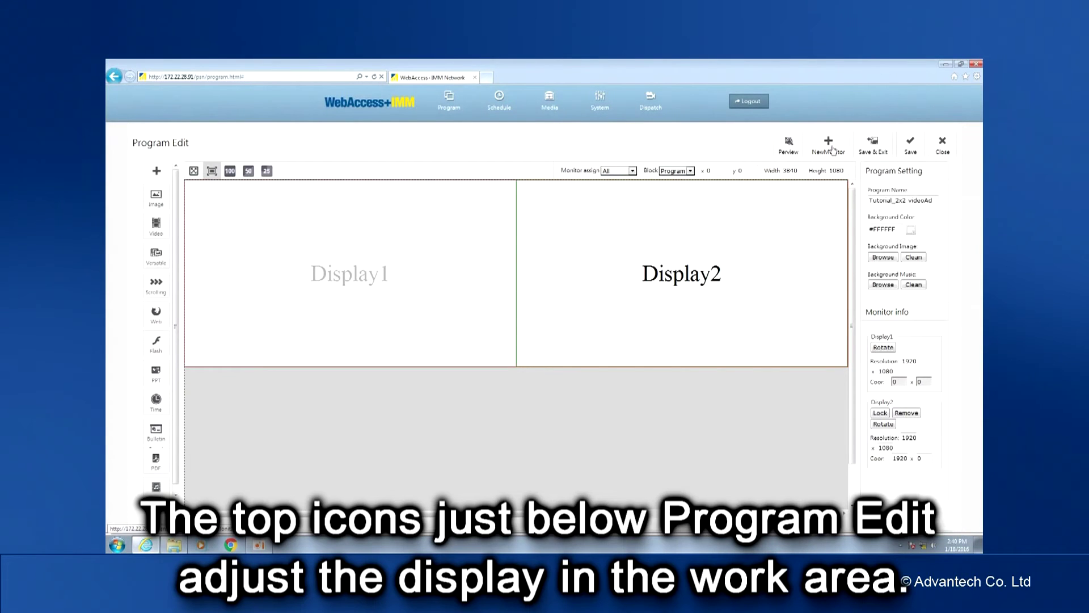
pyautogui.click(830, 146)
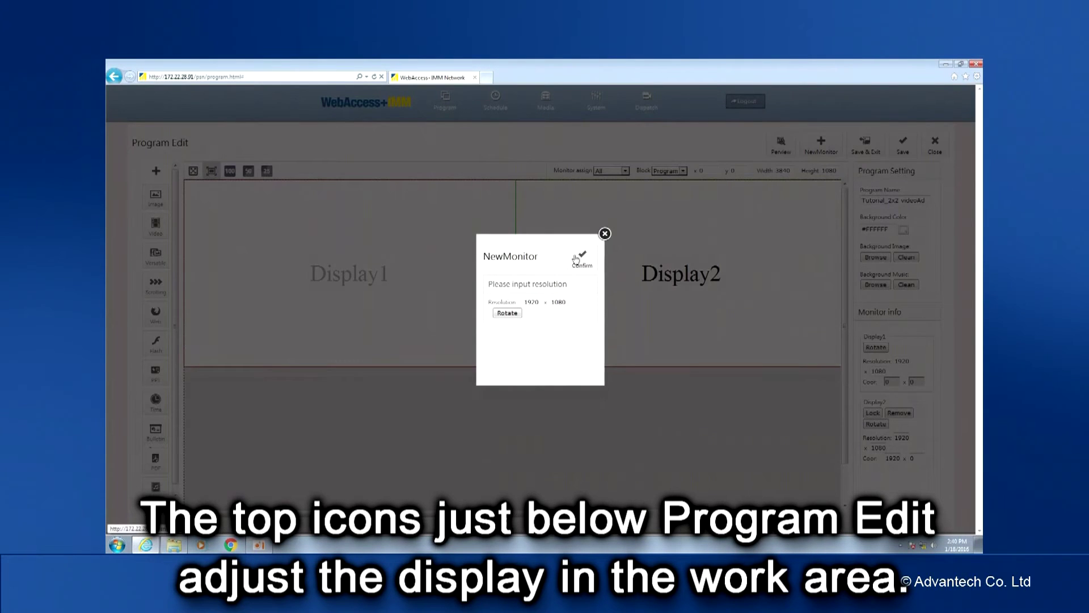
pyautogui.click(579, 259)
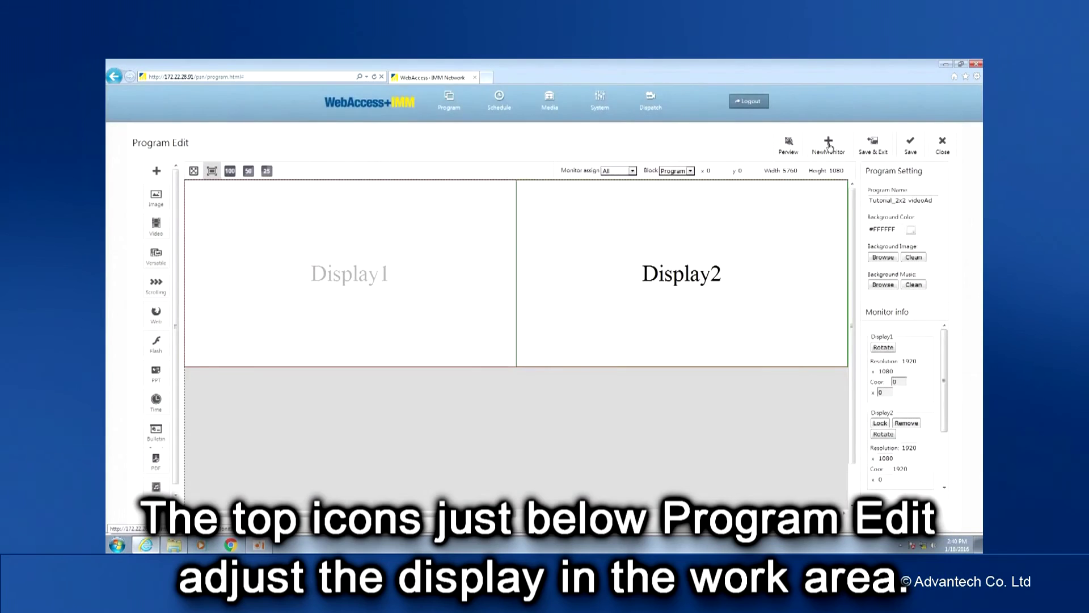
pyautogui.click(811, 155)
pyautogui.click(583, 258)
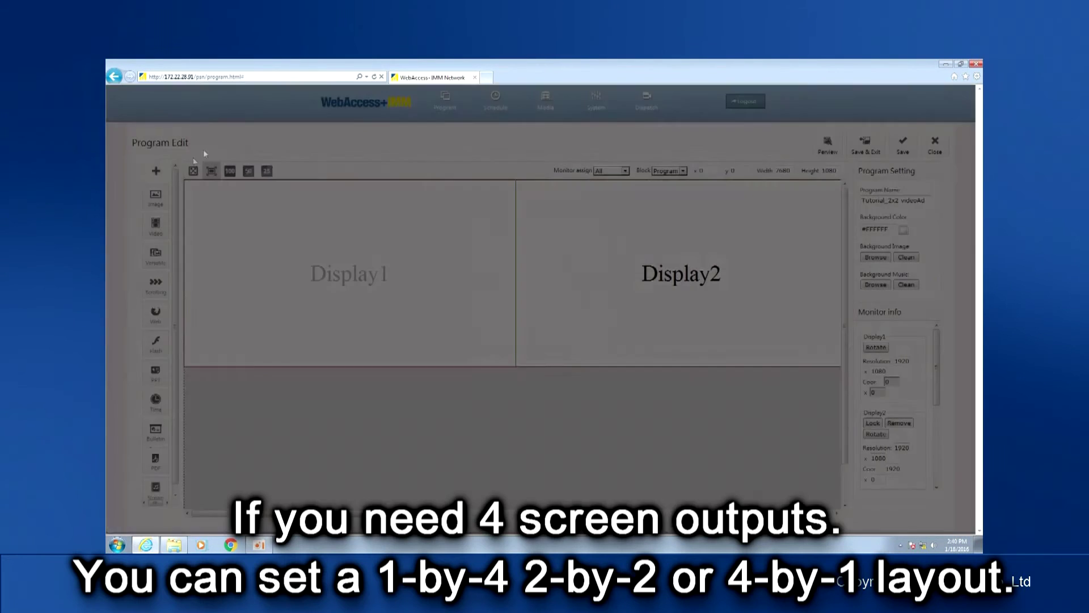
pyautogui.click(193, 172)
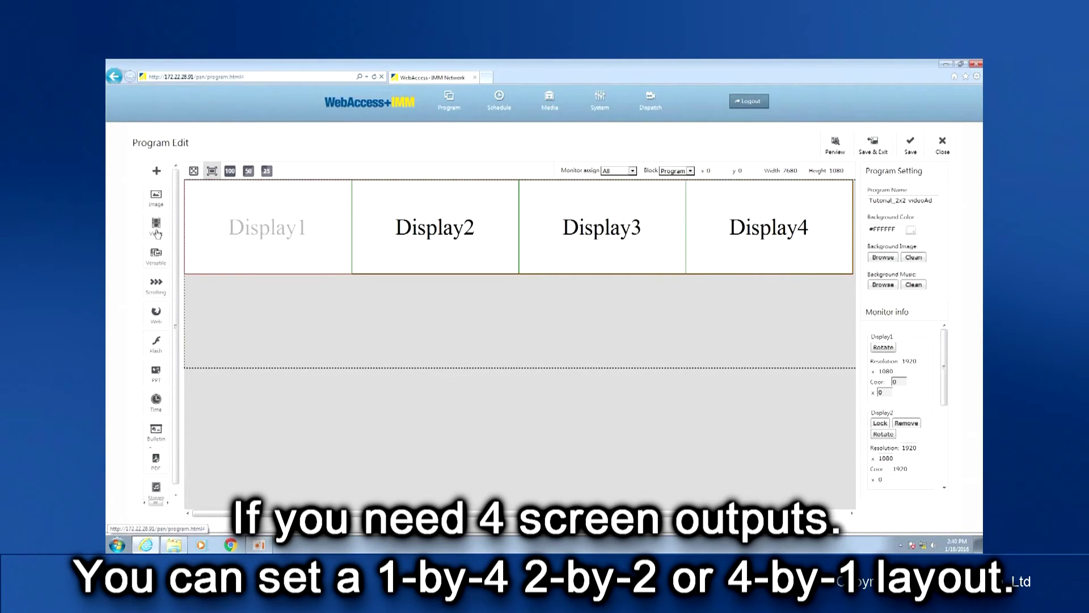
pyautogui.moveTo(580, 251); pyautogui.dragTo(277, 336)
pyautogui.moveTo(565, 248); pyautogui.dragTo(397, 340)
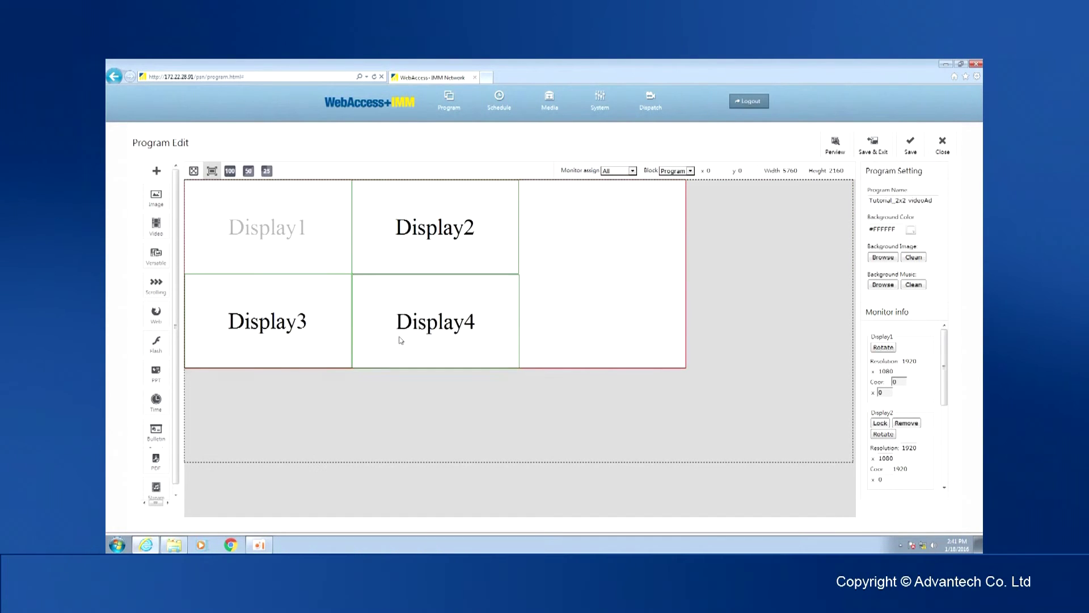
# Place a video block on the display canvas with Shopping Ad Video.wmv from TutorialVideo in its playlist.
pyautogui.moveTo(158, 225); pyautogui.dragTo(516, 365)
pyautogui.doubleClick(380, 299)
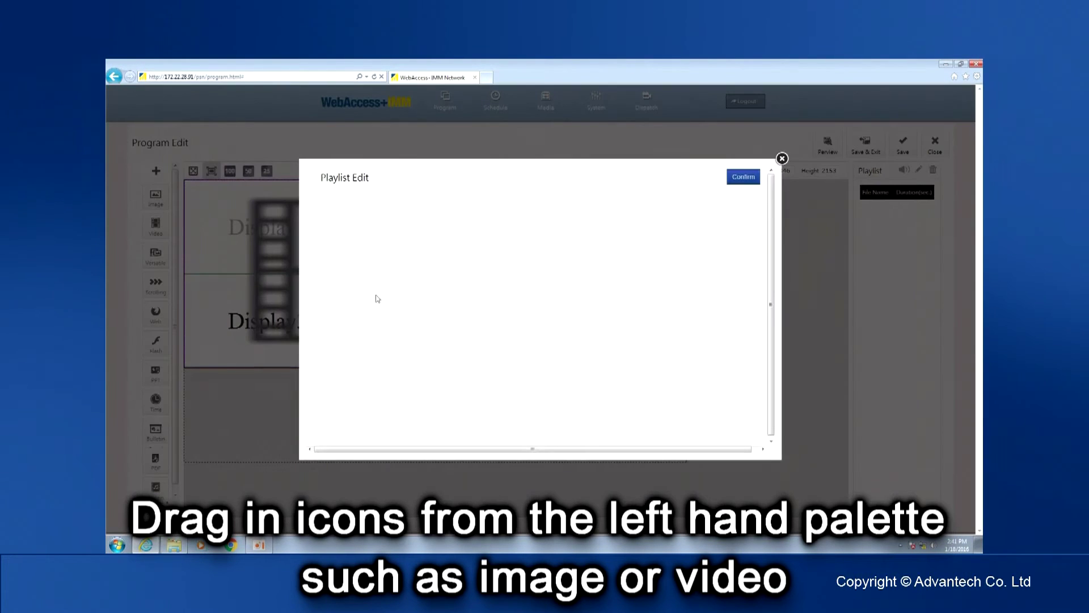
pyautogui.click(334, 201)
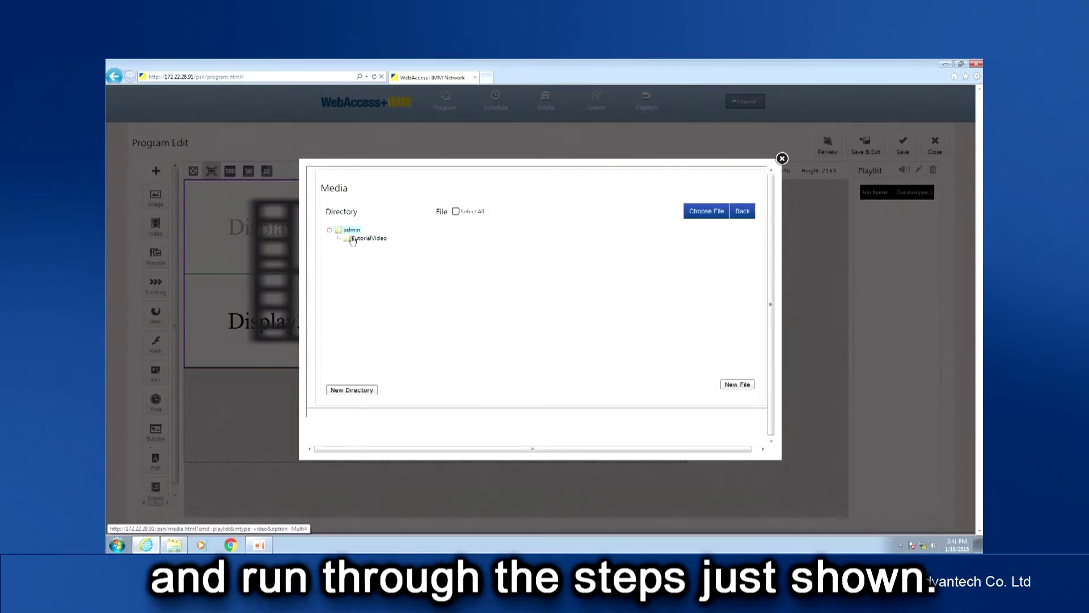
pyautogui.click(359, 238)
pyautogui.click(445, 274)
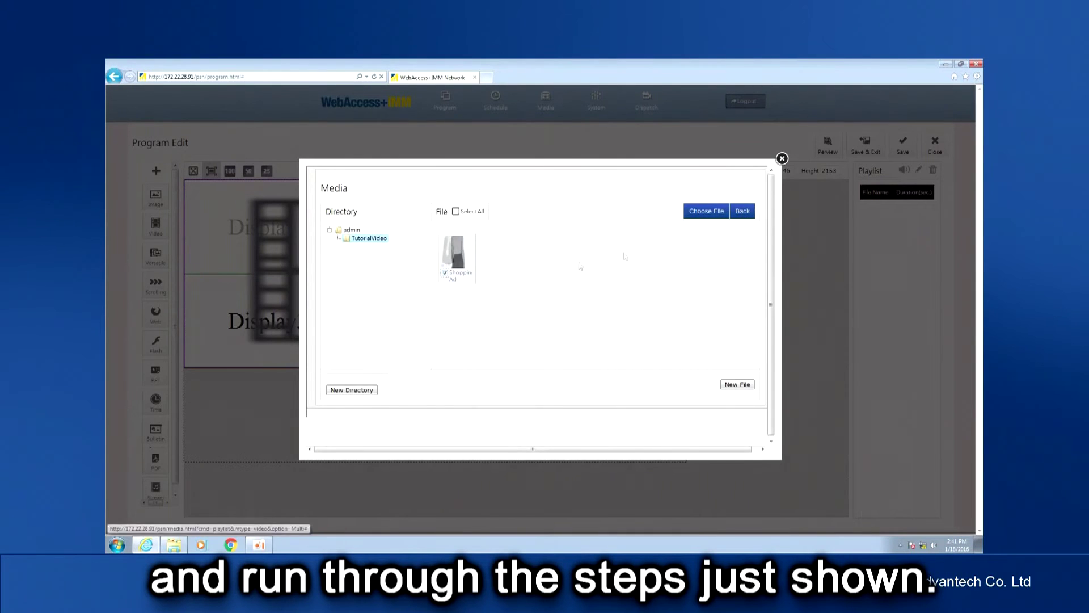
pyautogui.click(713, 212)
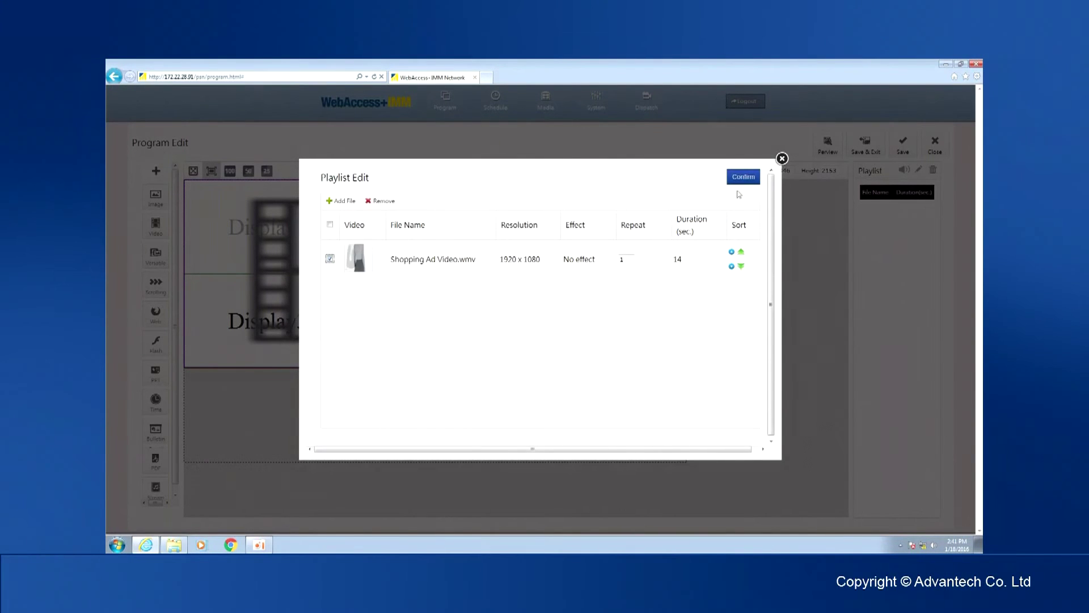
pyautogui.click(743, 177)
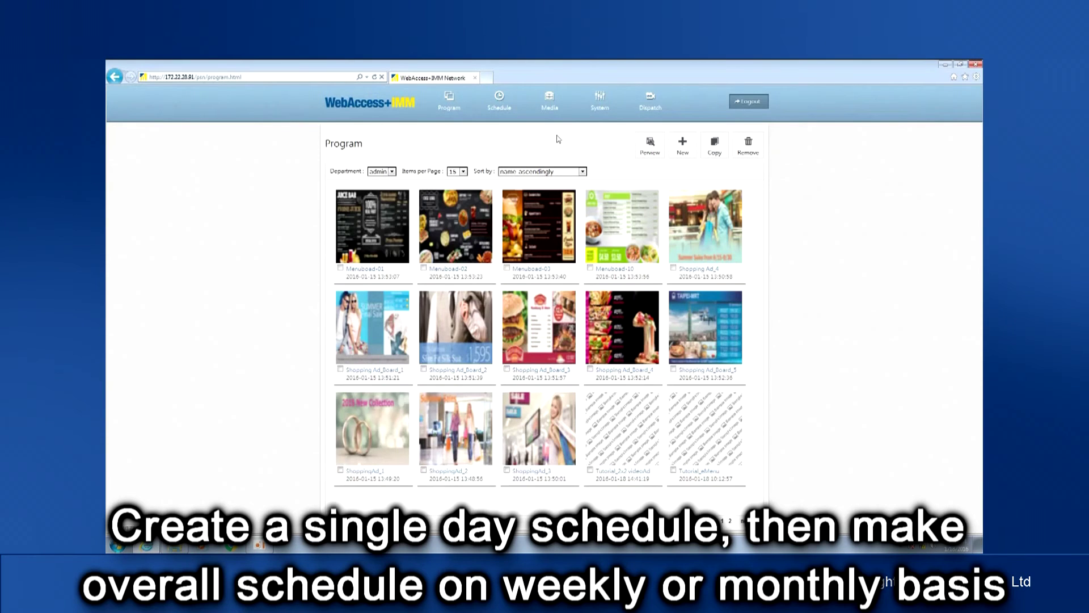
# Start a new single-day schedule from Schedule > Single Day Schedule.
pyautogui.click(490, 107)
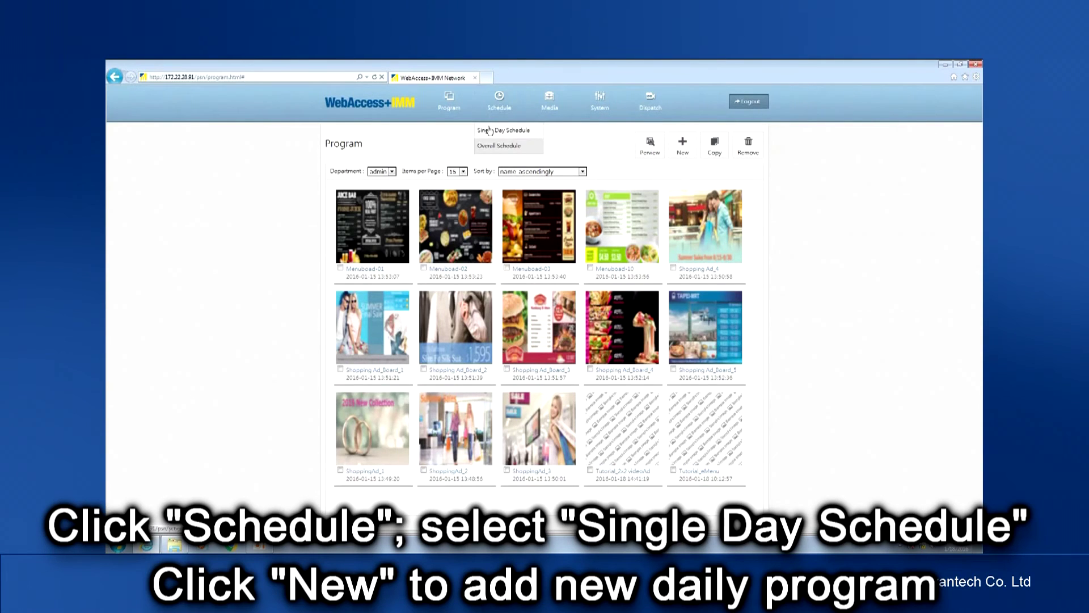
pyautogui.click(489, 131)
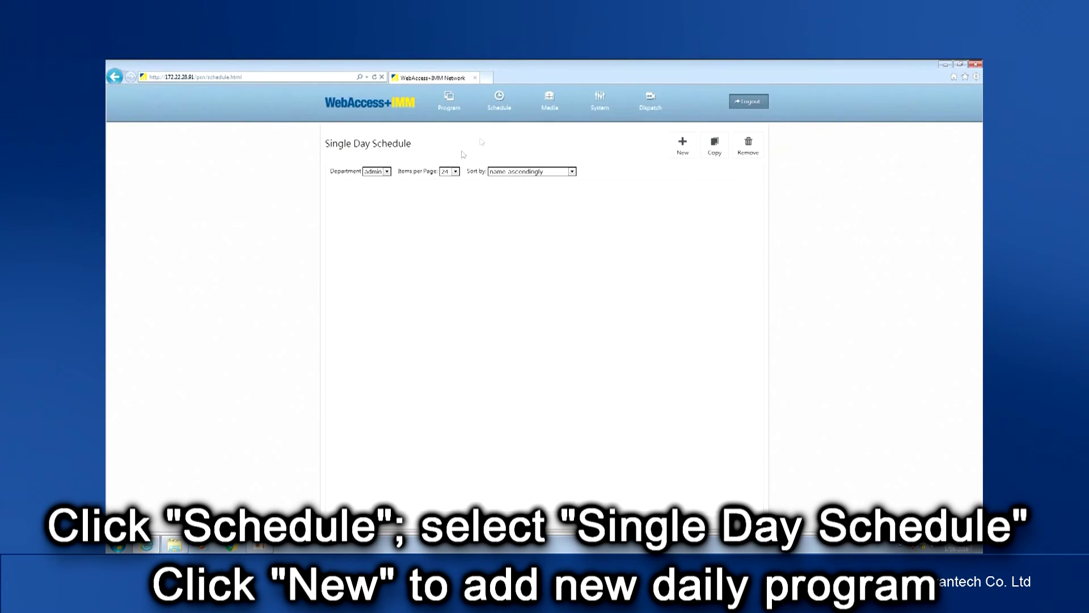
pyautogui.click(683, 154)
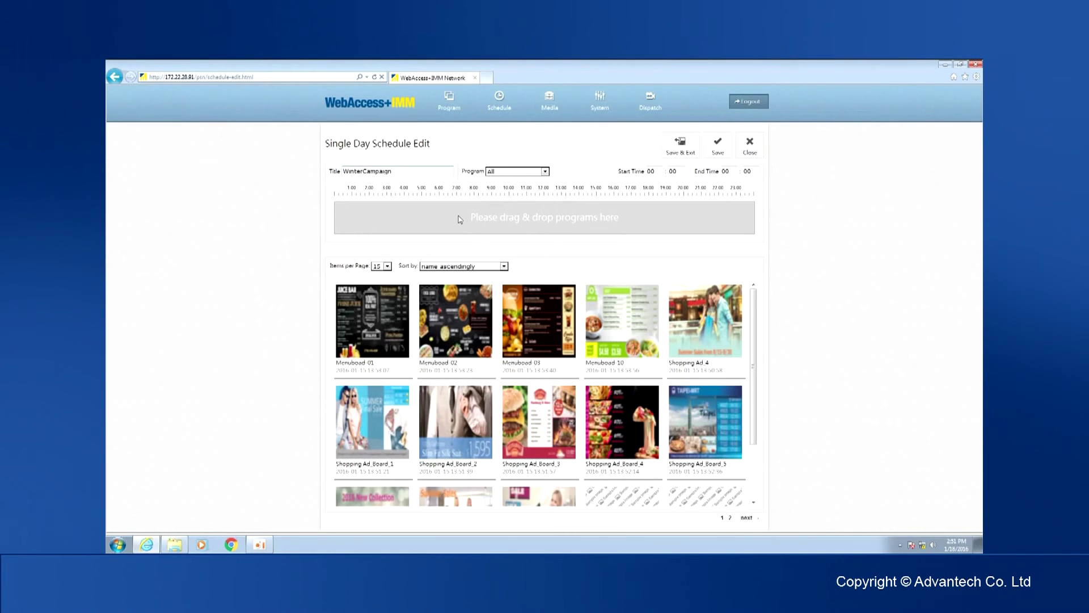
# Place Tutorial_WinterCampaign on the timeline from 08:53 to 21:00 and save the schedule.
pyautogui.moveTo(750, 326); pyautogui.dragTo(751, 380)
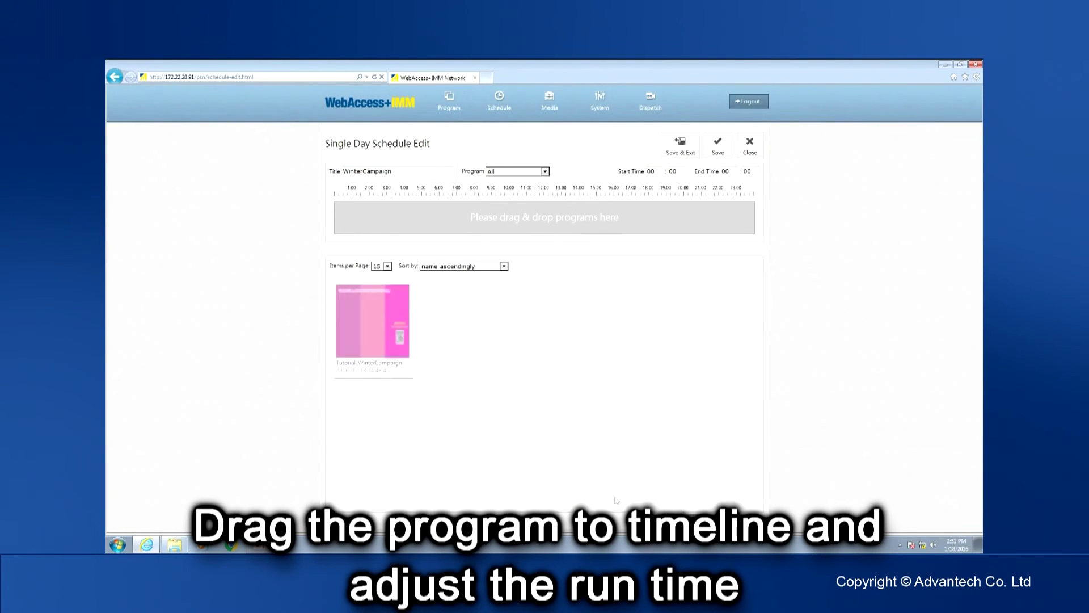
pyautogui.moveTo(397, 338); pyautogui.dragTo(702, 224)
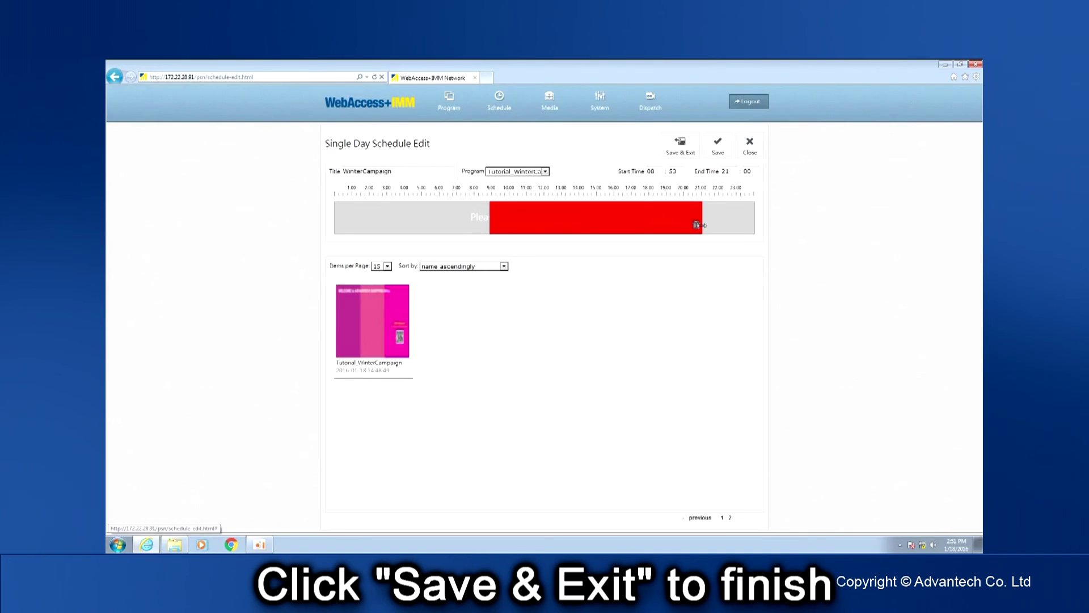
pyautogui.click(686, 152)
# Start a new overall schedule titled WinterCampaign.
pyautogui.moveTo(500, 105)
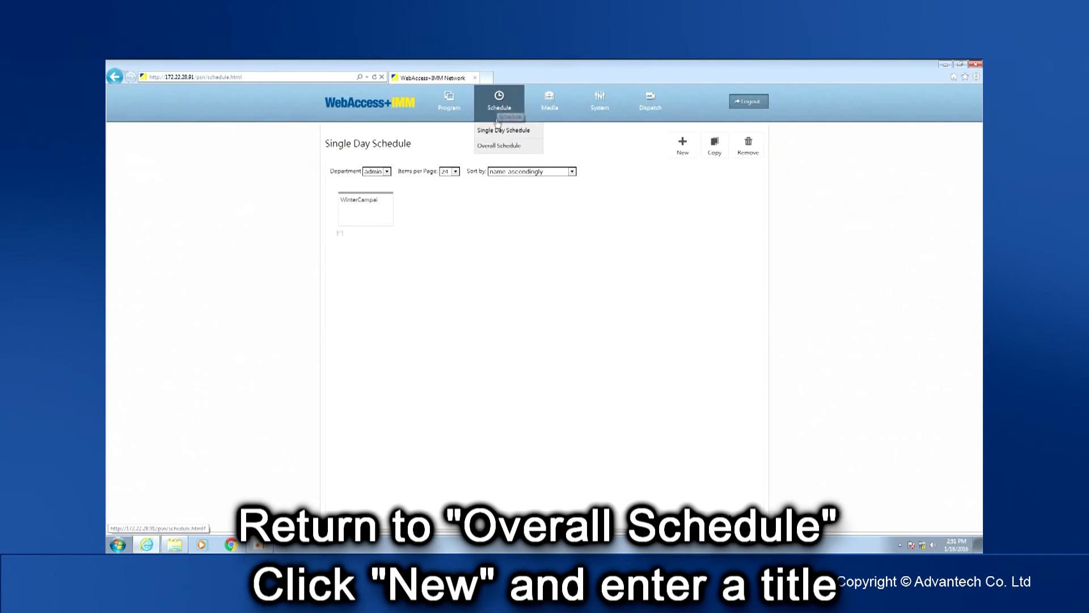
pyautogui.click(495, 146)
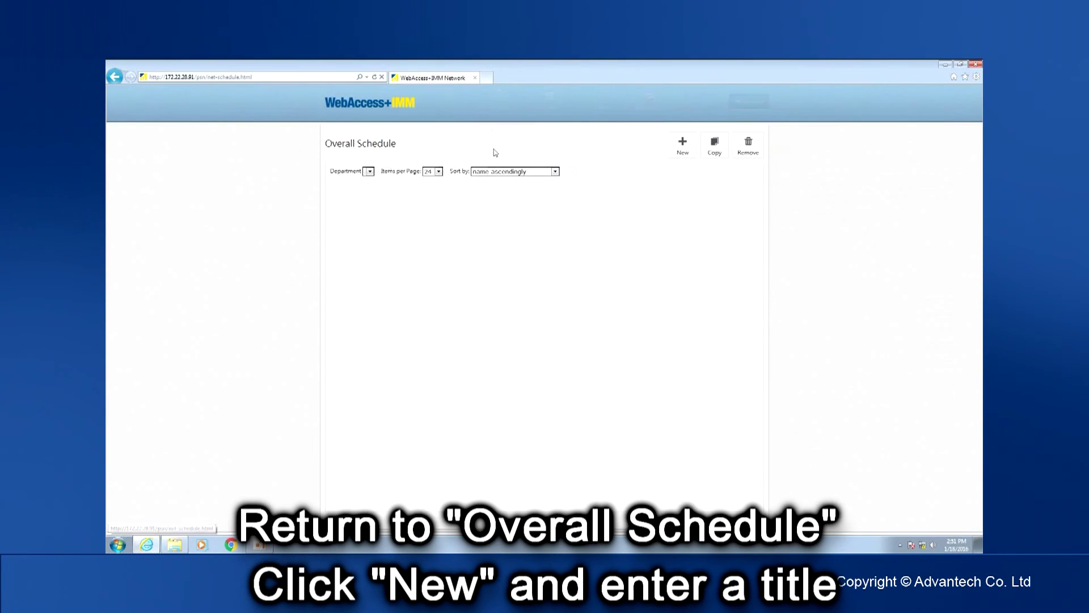
pyautogui.click(683, 155)
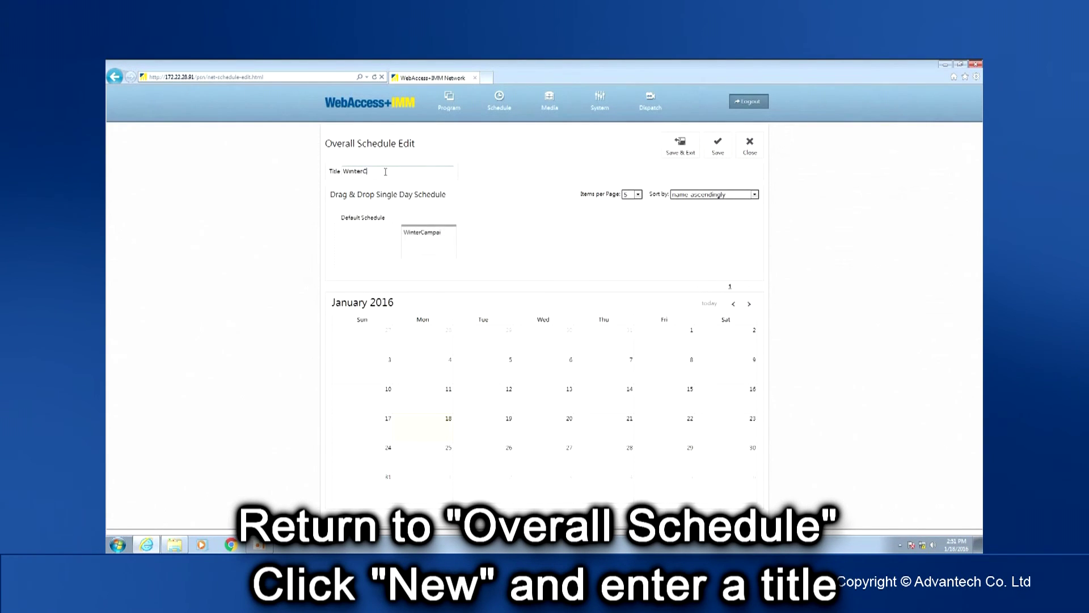
pyautogui.write('WinterCampaign')
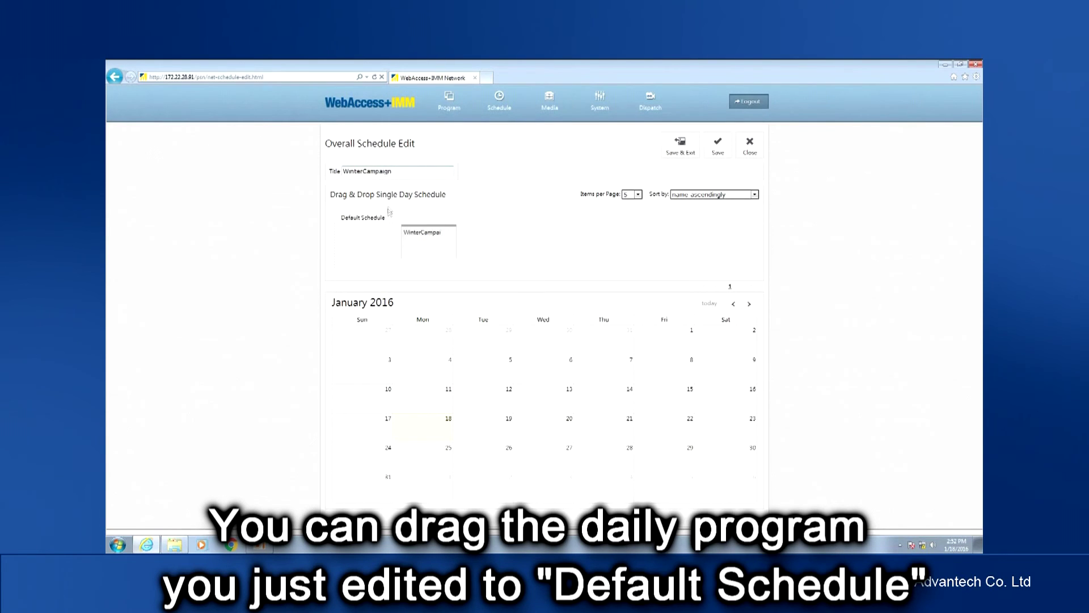
# Make WinterCampaign the default schedule, run it January 18–29, 2016, and save.
pyautogui.moveTo(426, 246); pyautogui.dragTo(420, 426)
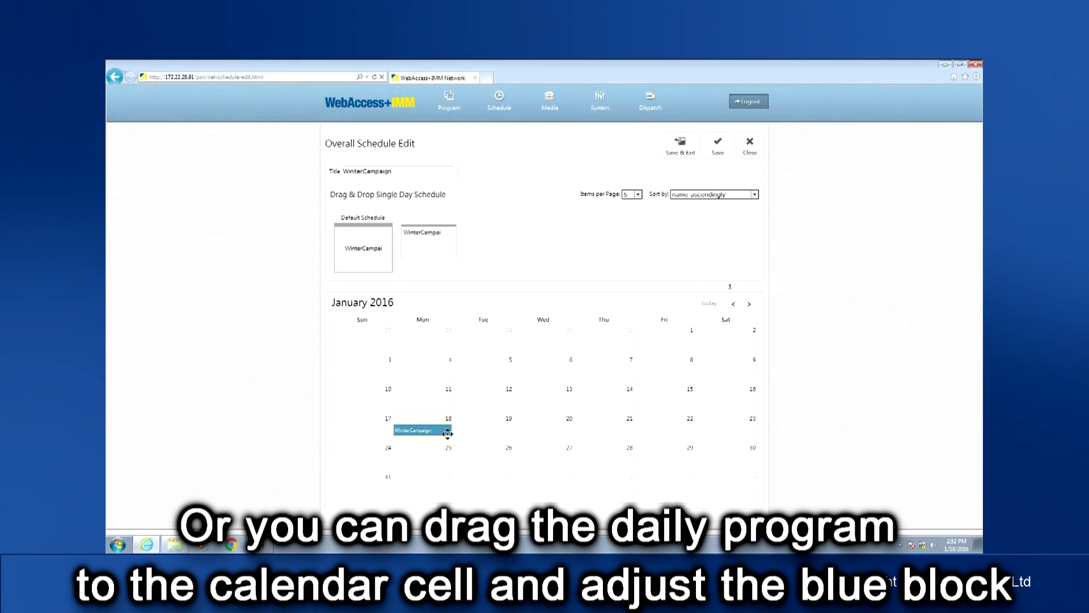
pyautogui.moveTo(451, 433); pyautogui.dragTo(644, 461)
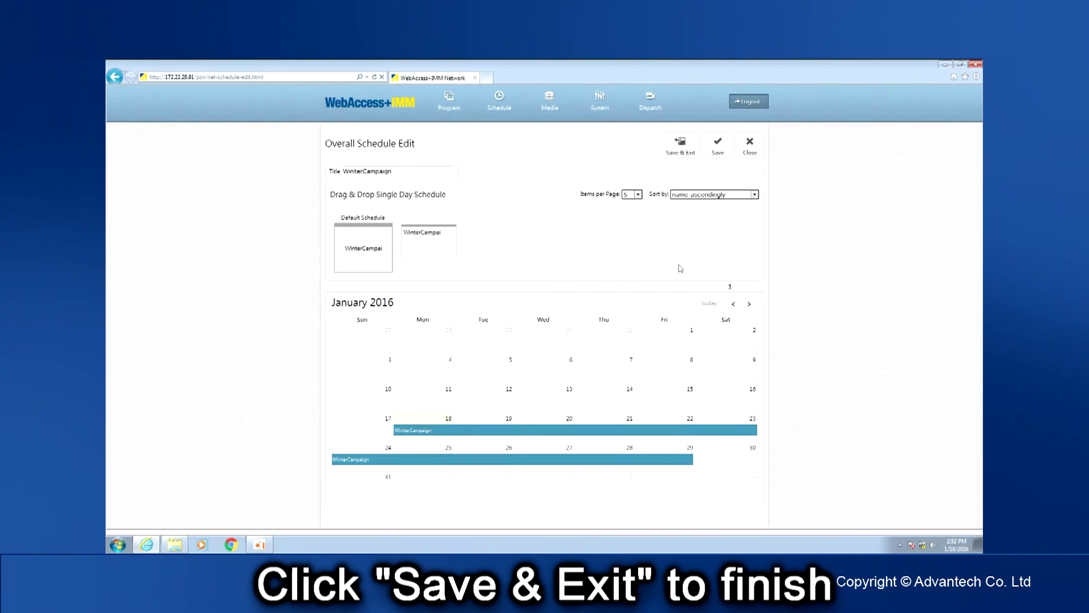
pyautogui.click(683, 152)
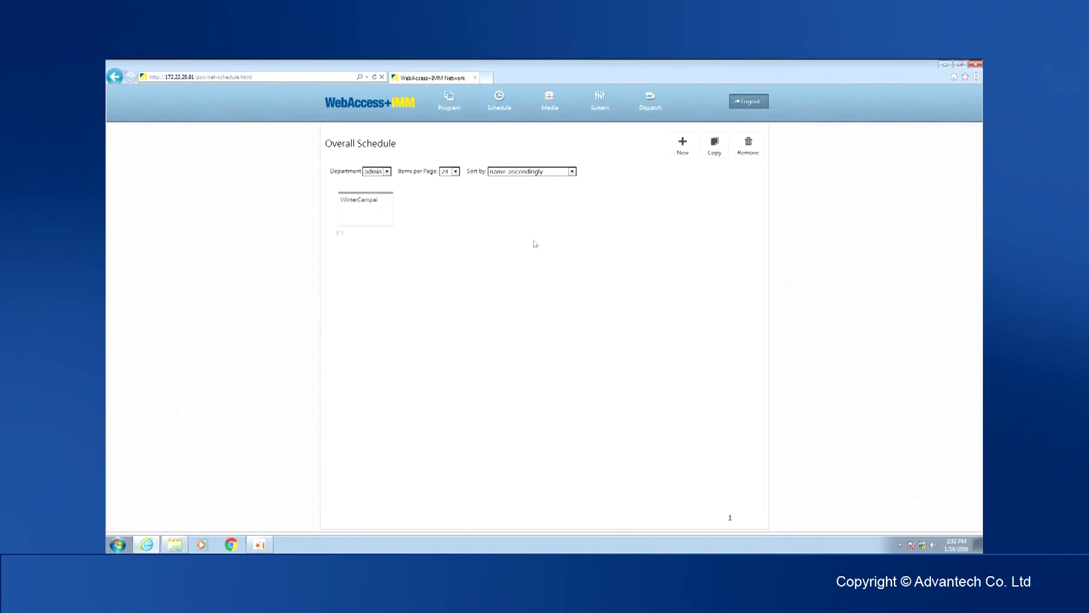
# Select the WinterCampaign overall schedule on the Dispatch Schedule page.
pyautogui.moveTo(646, 113)
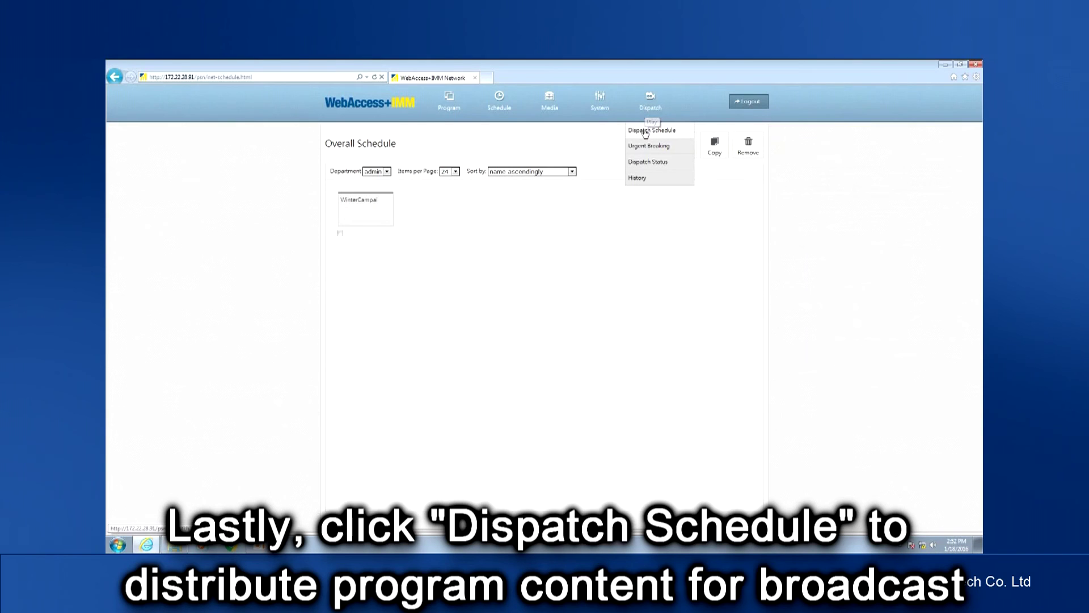
pyautogui.click(646, 133)
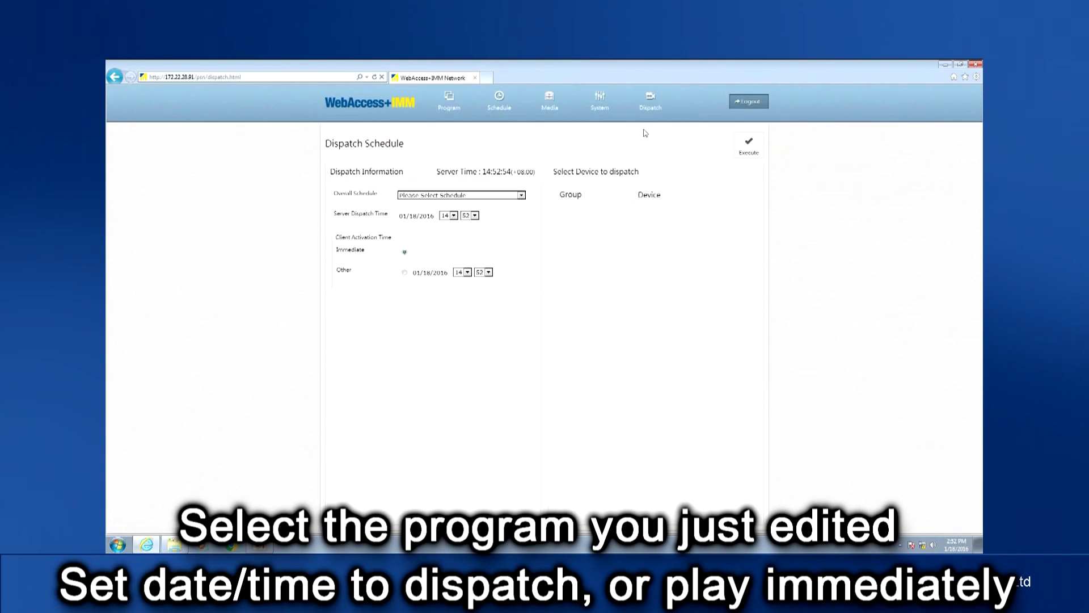
pyautogui.click(504, 195)
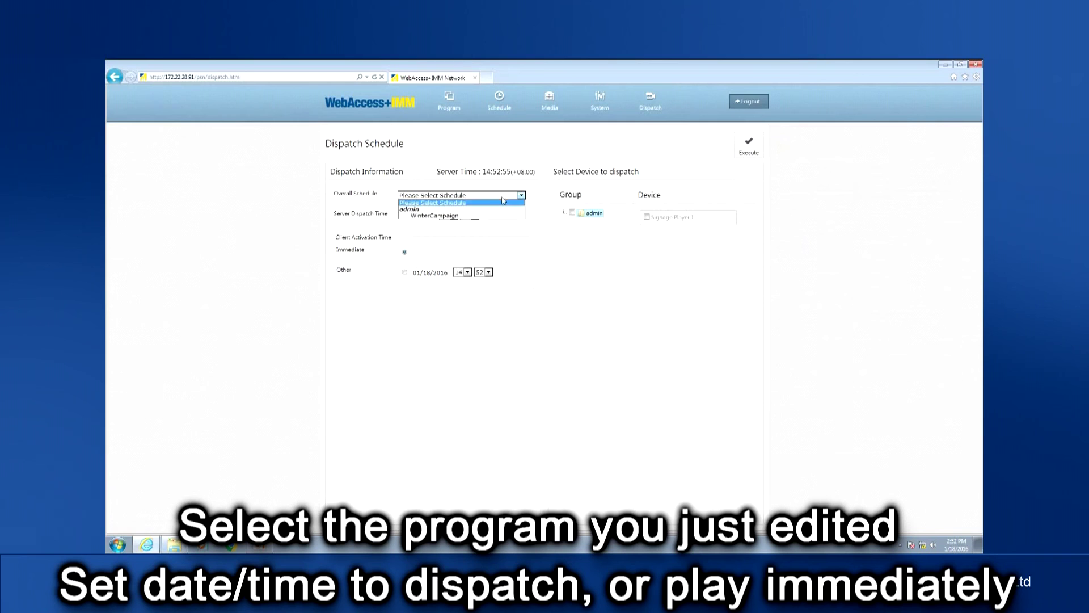
pyautogui.click(459, 216)
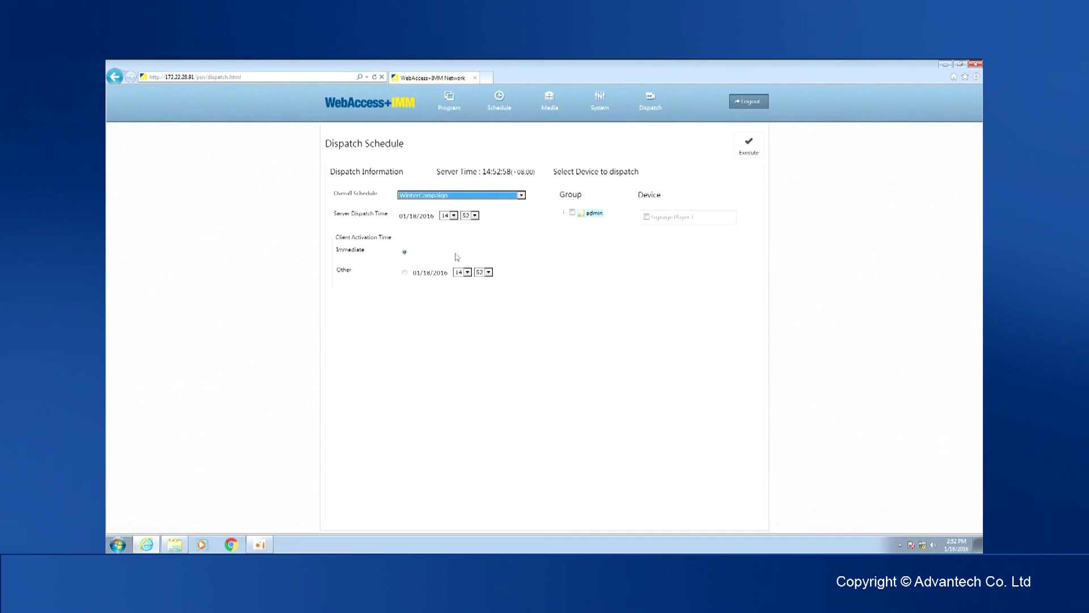
# Target the admin group and Signage Player 1, then execute the dispatch.
pyautogui.click(573, 213)
pyautogui.click(572, 214)
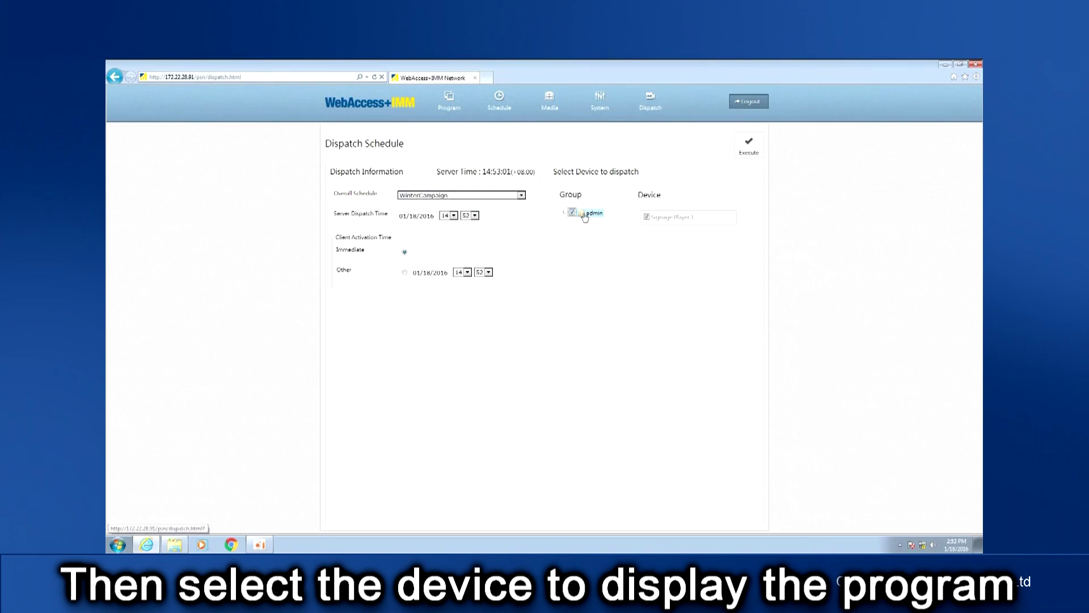
pyautogui.click(753, 152)
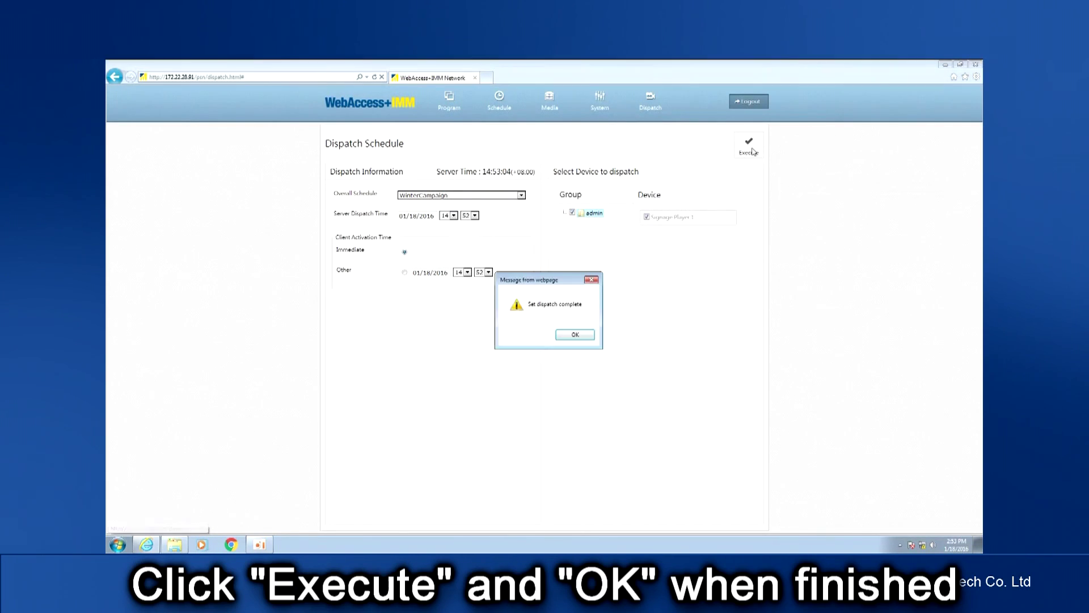